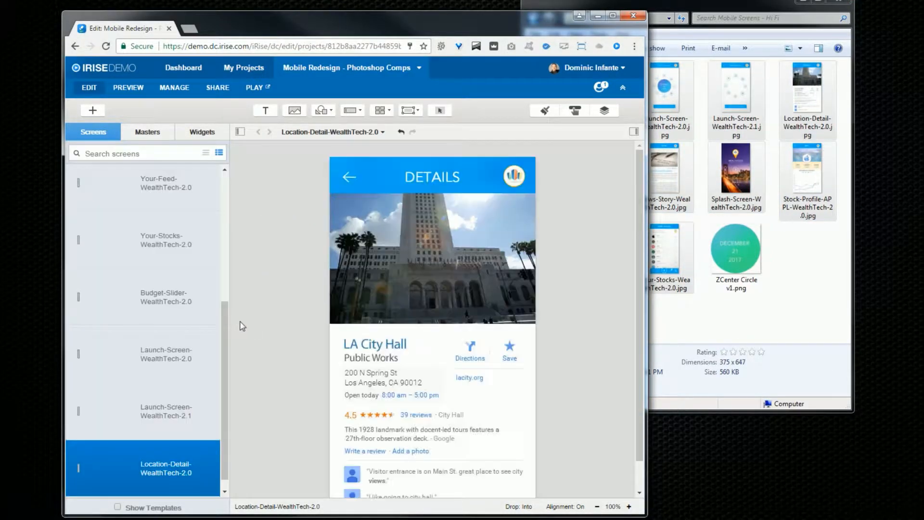
- Look through the project's screen list and view the Splash-Screen-WealthTech-2.0 and Your-Feed-WealthTech-2.0 screens
{"action": "left_click", "coordinate": [225, 183]}
{"action": "left_click_drag", "start_coordinate": [225, 183], "coordinate": [208, 236]}
{"action": "left_click", "coordinate": [145, 219]}
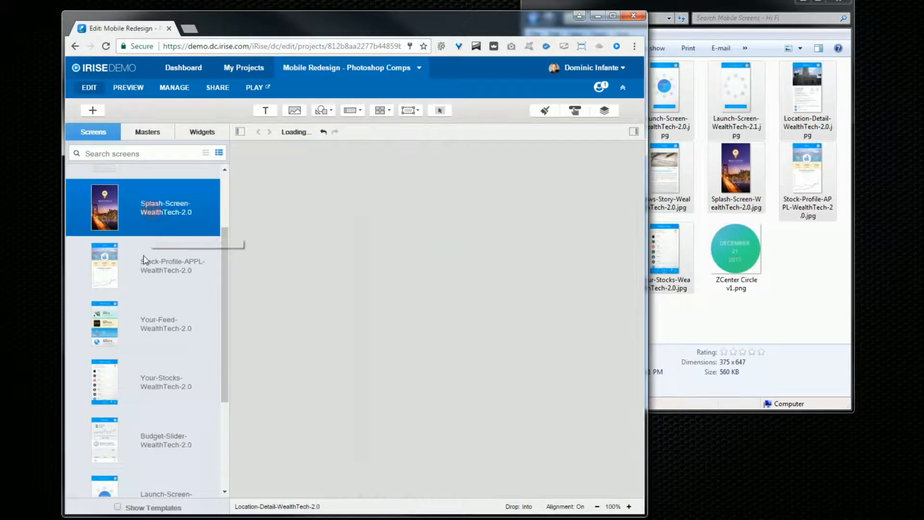
{"action": "left_click", "coordinate": [144, 323]}
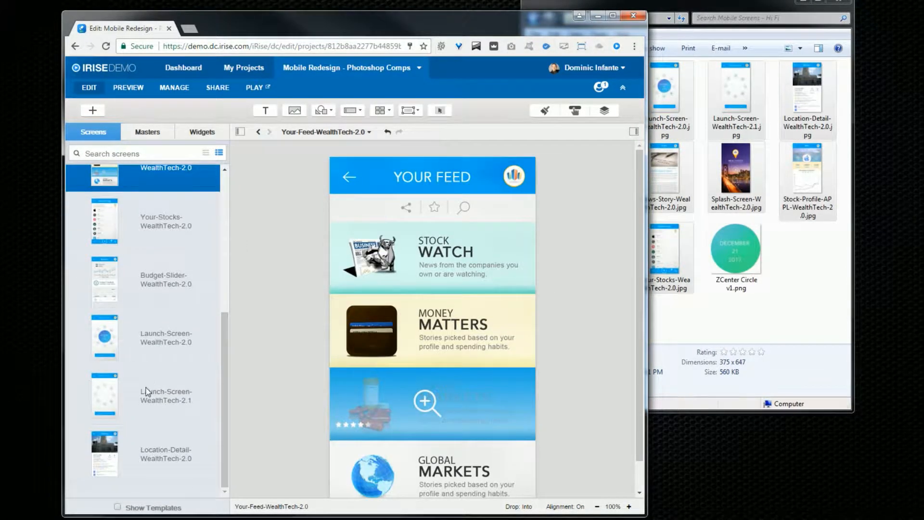
- Place ZCenter Circle v1.png inside the icon ring of Launch-Screen-WealthTech-2.1 and drop the blue version from the Images folder over it
{"action": "left_click", "coordinate": [147, 392]}
{"action": "left_click", "coordinate": [748, 254]}
{"action": "left_click_drag", "start_coordinate": [748, 254], "coordinate": [400, 288]}
{"action": "left_click_drag", "start_coordinate": [443, 331], "coordinate": [426, 316]}
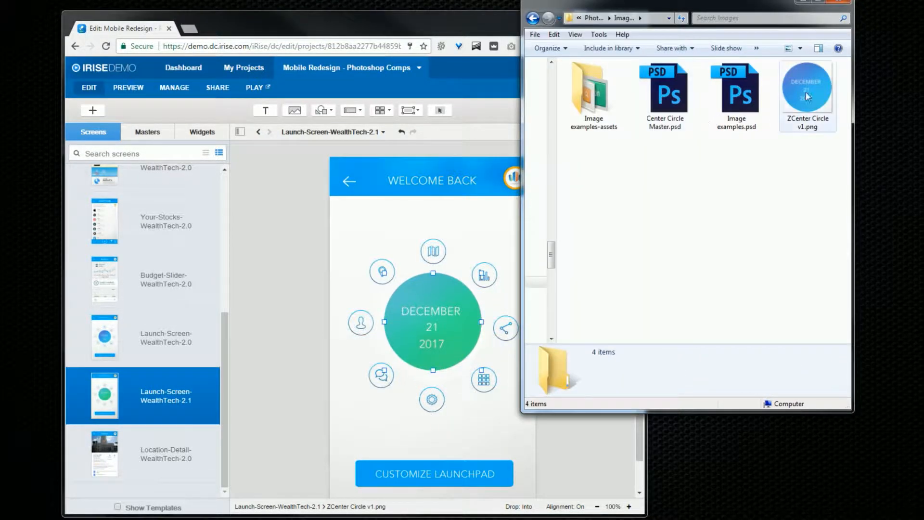
{"action": "left_click", "coordinate": [807, 93]}
{"action": "left_click_drag", "start_coordinate": [808, 94], "coordinate": [441, 325]}
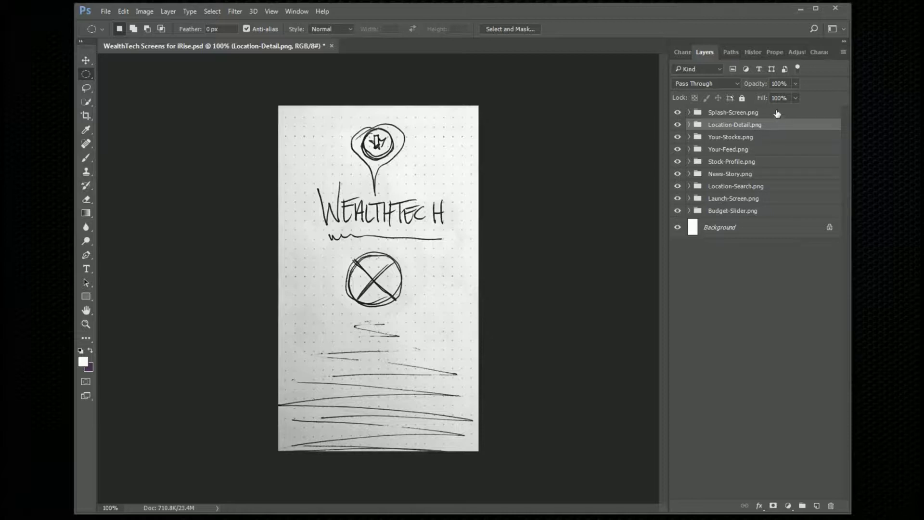
- Preview the wireframe and Hi Fi layers inside Photoshop's Splash-Screen.png group, and collapse the group
{"action": "left_click", "coordinate": [689, 112]}
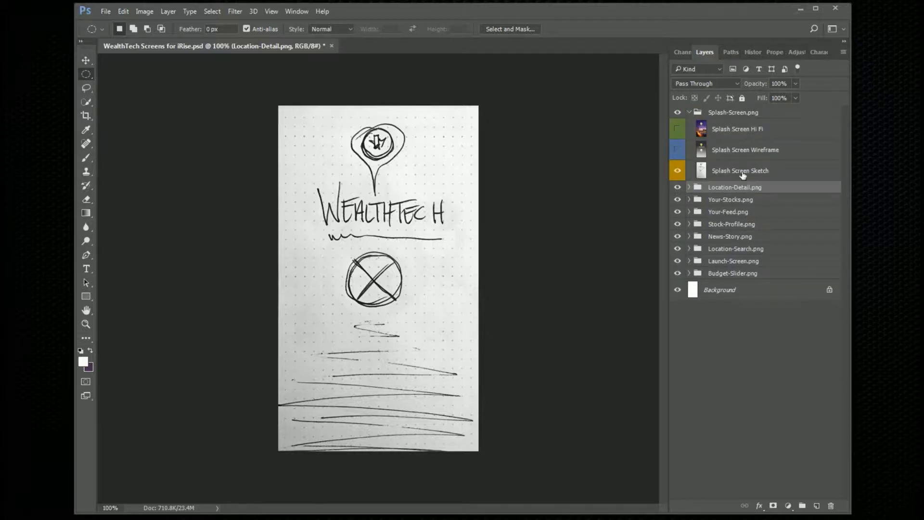
{"action": "left_click", "coordinate": [676, 151]}
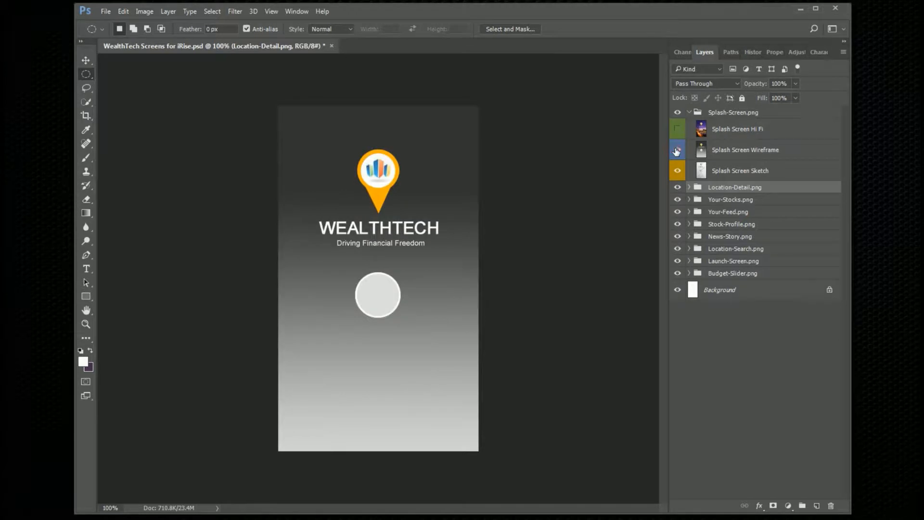
{"action": "left_click", "coordinate": [677, 128]}
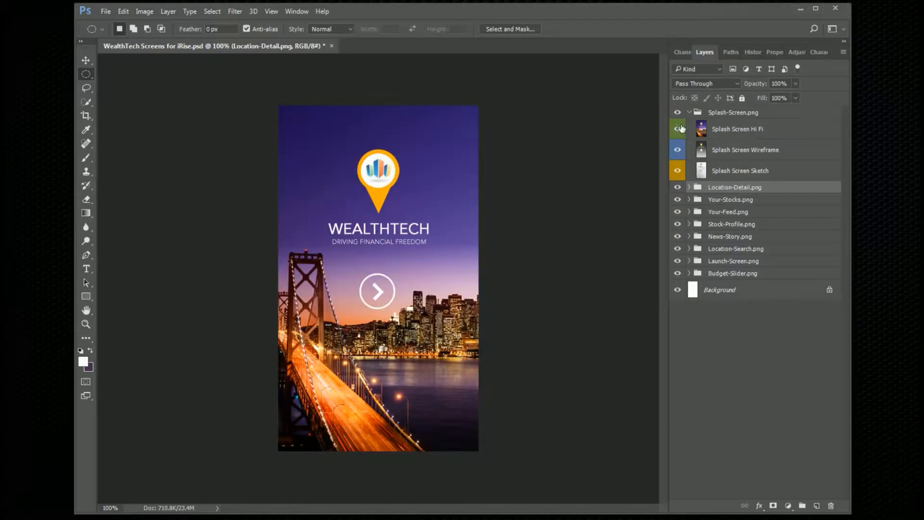
{"action": "left_click", "coordinate": [689, 113]}
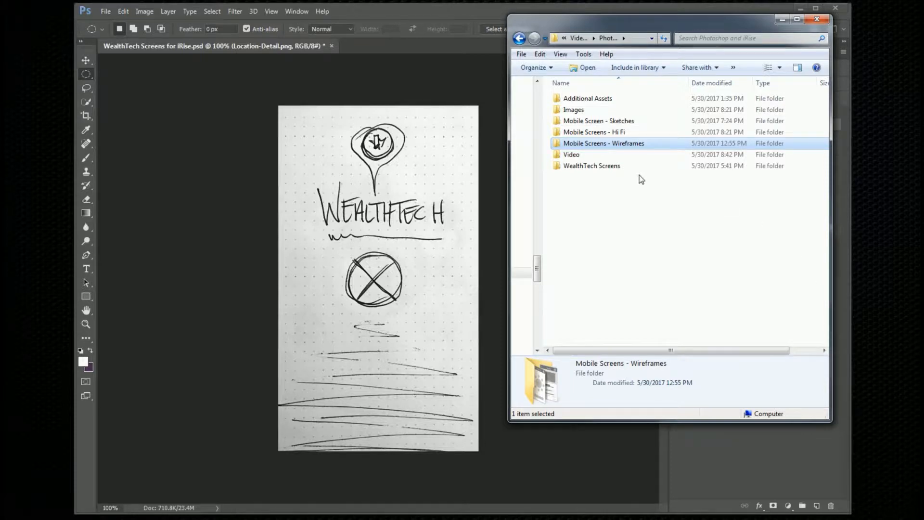
- Open the WealthTech Screens folder and arrange its window beside a narrowed Photoshop window
{"action": "double_click", "coordinate": [623, 165]}
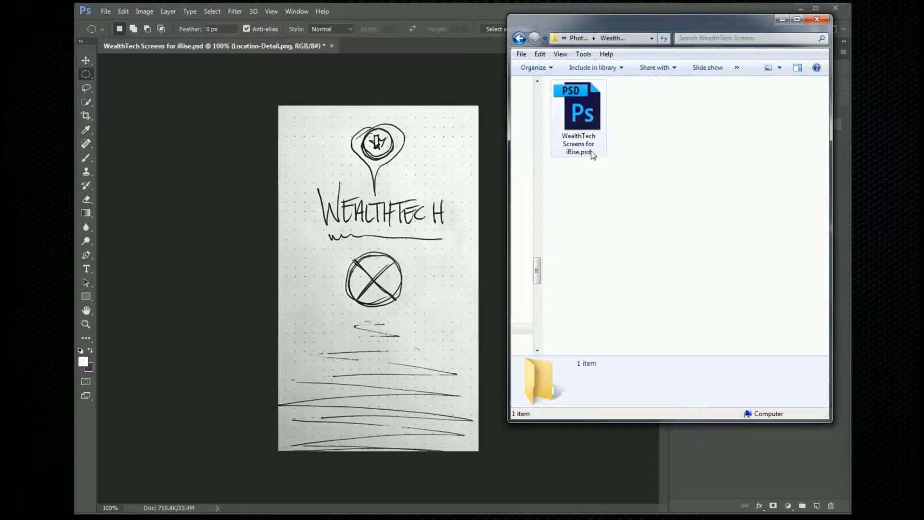
{"action": "left_click_drag", "start_coordinate": [666, 28], "coordinate": [749, 22]}
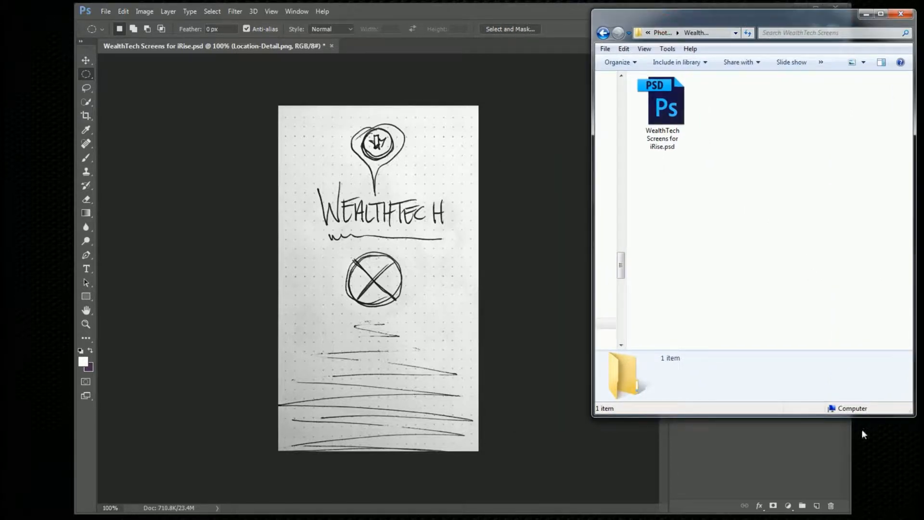
{"action": "left_click_drag", "start_coordinate": [851, 431], "coordinate": [603, 407]}
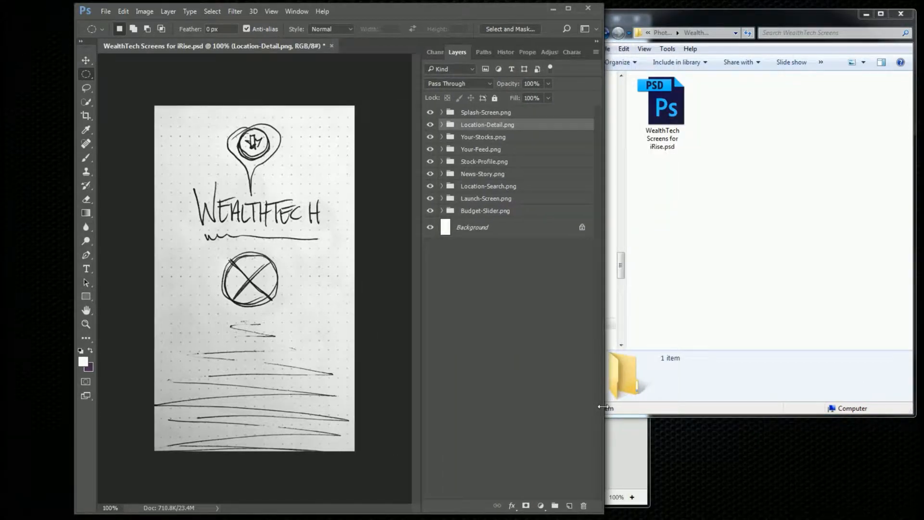
- Generate image assets from the WealthTech Screens document and open the resulting WealthTech Screens for iRise-assets folder
{"action": "left_click", "coordinate": [104, 11]}
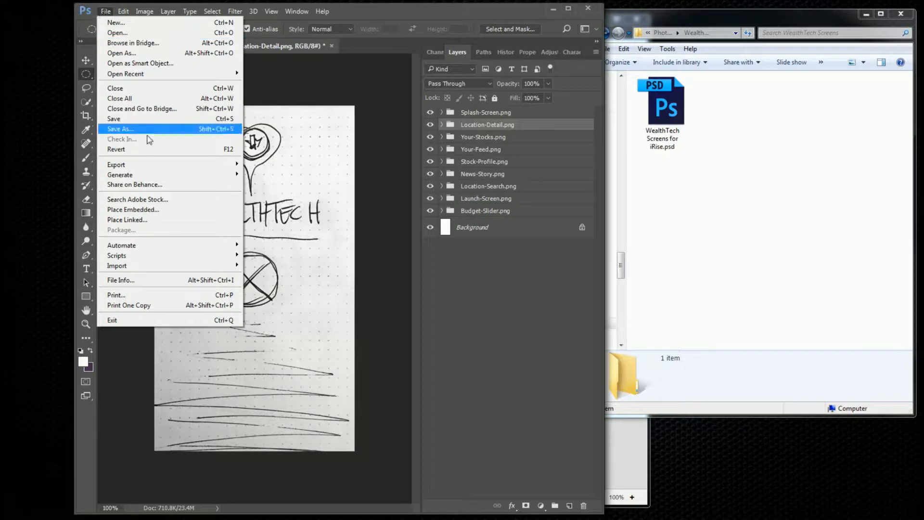
{"action": "mouse_move", "coordinate": [167, 176]}
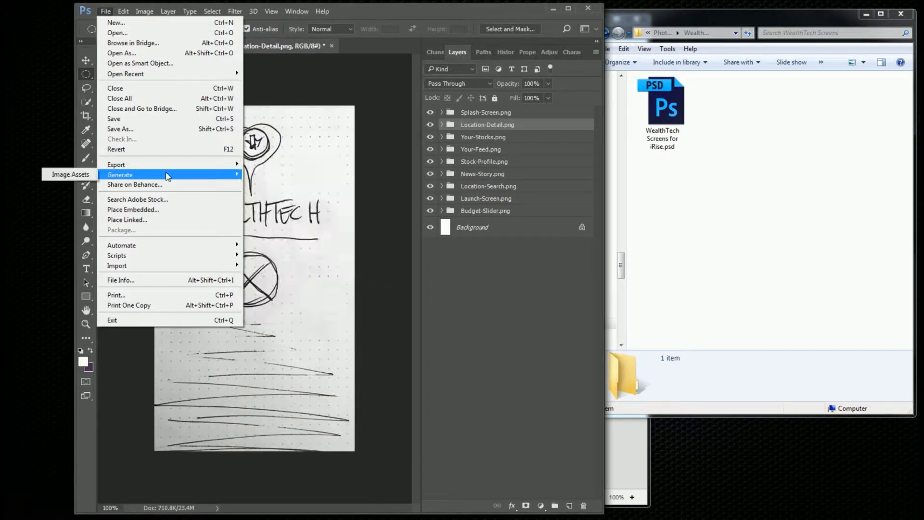
{"action": "left_click", "coordinate": [92, 176]}
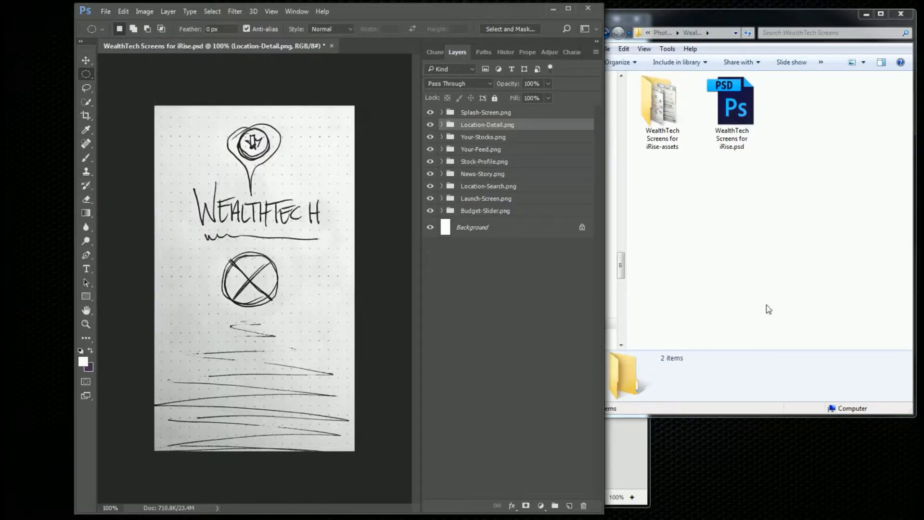
{"action": "double_click", "coordinate": [662, 119]}
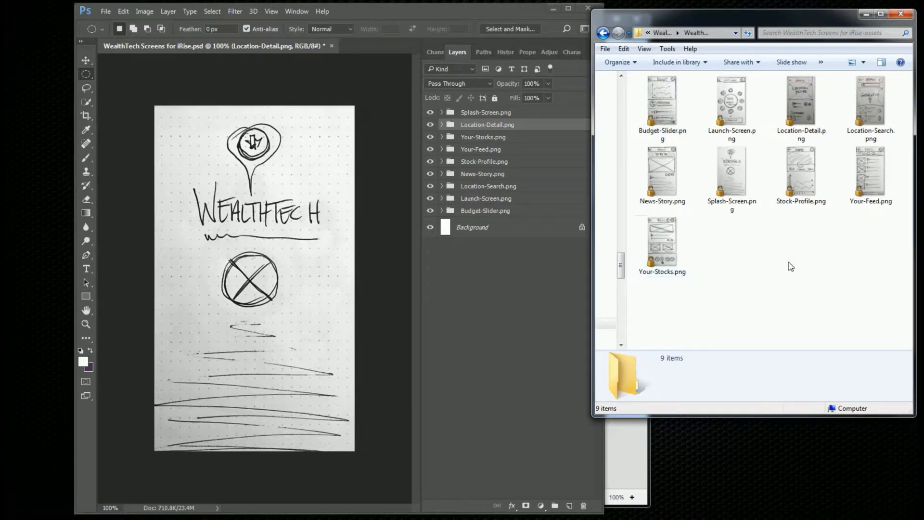
- Bring up the iRise project and import all nine sketch PNG files from the assets folder as screens
{"action": "left_click", "coordinate": [641, 428]}
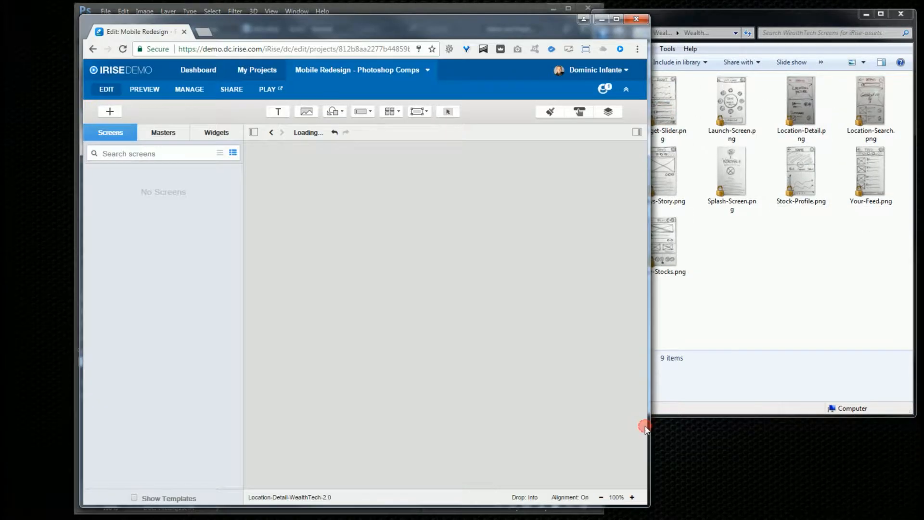
{"action": "left_click", "coordinate": [663, 104]}
{"action": "left_click", "coordinate": [669, 246], "text": "shift"}
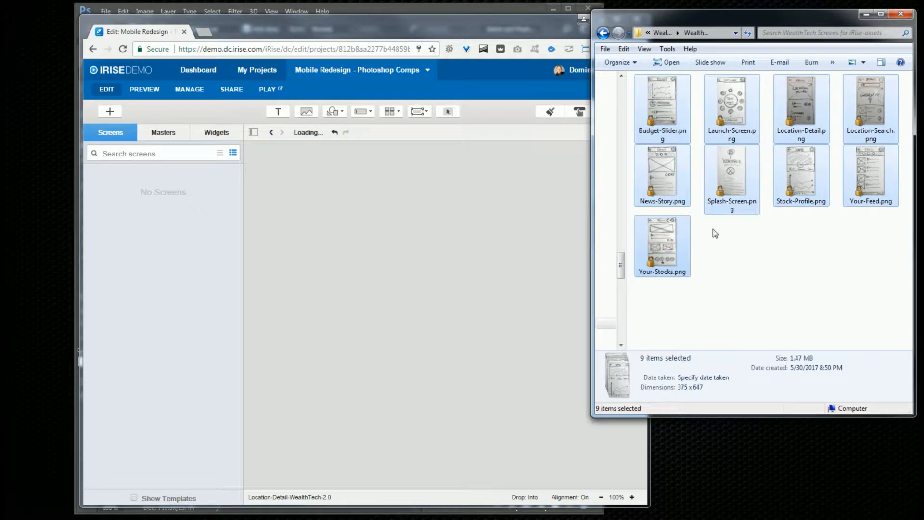
{"action": "left_click_drag", "start_coordinate": [664, 243], "coordinate": [211, 243]}
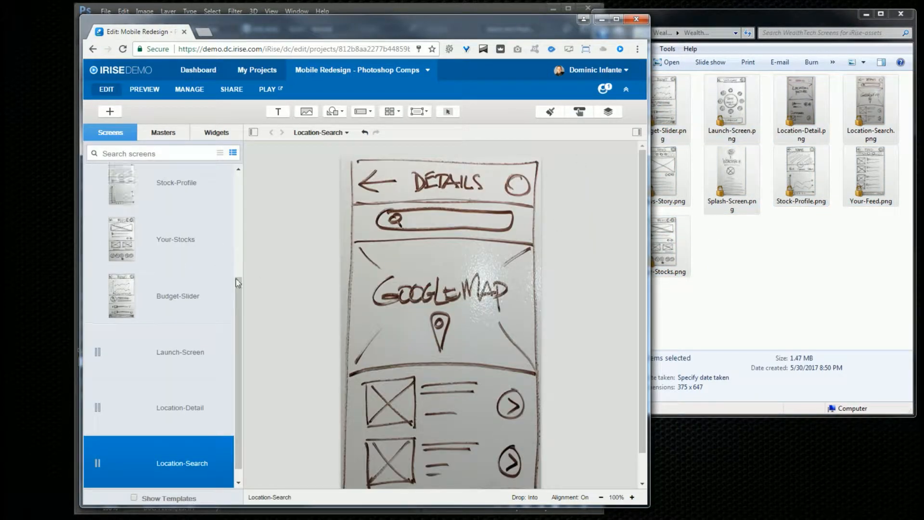
- Draw a hotspot over the LOGO circle on the Stock-Profile screen with a Click trigger and the Link to screen action
{"action": "left_click", "coordinate": [447, 111]}
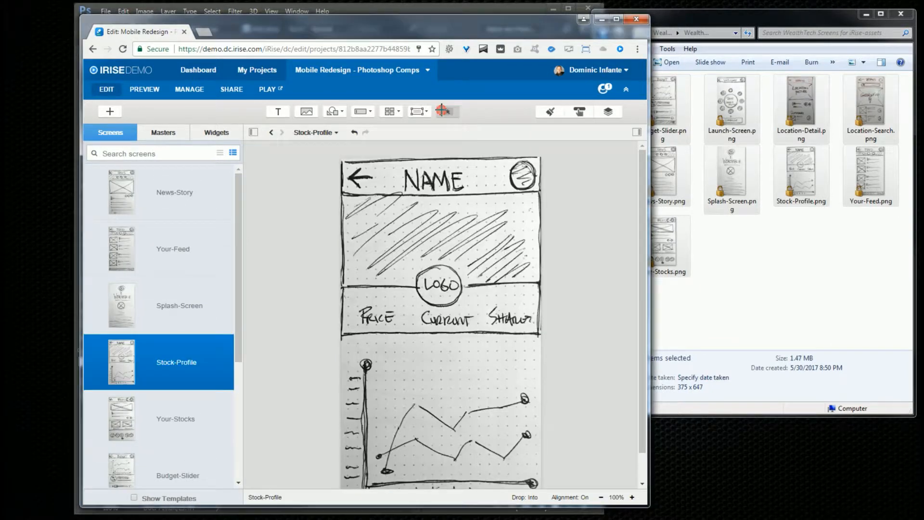
{"action": "left_click_drag", "start_coordinate": [413, 261], "coordinate": [462, 306]}
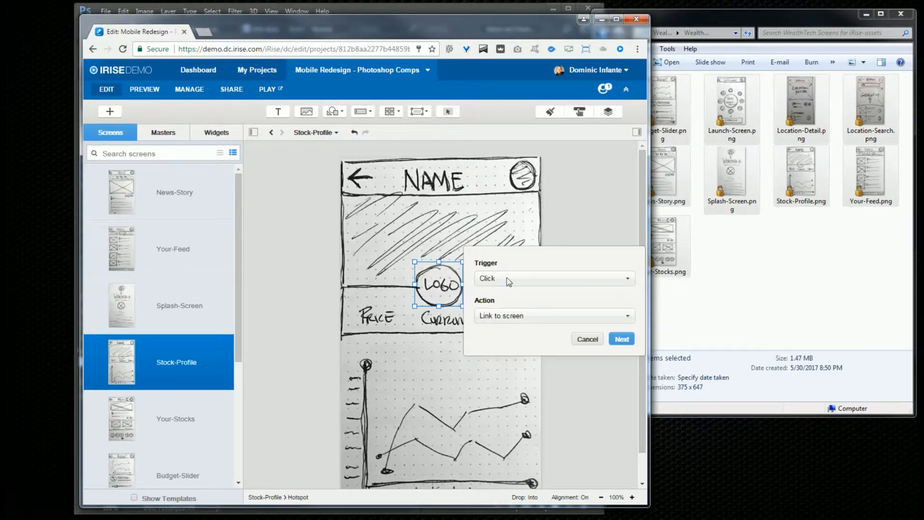
{"action": "left_click", "coordinate": [541, 315]}
{"action": "left_click", "coordinate": [560, 337]}
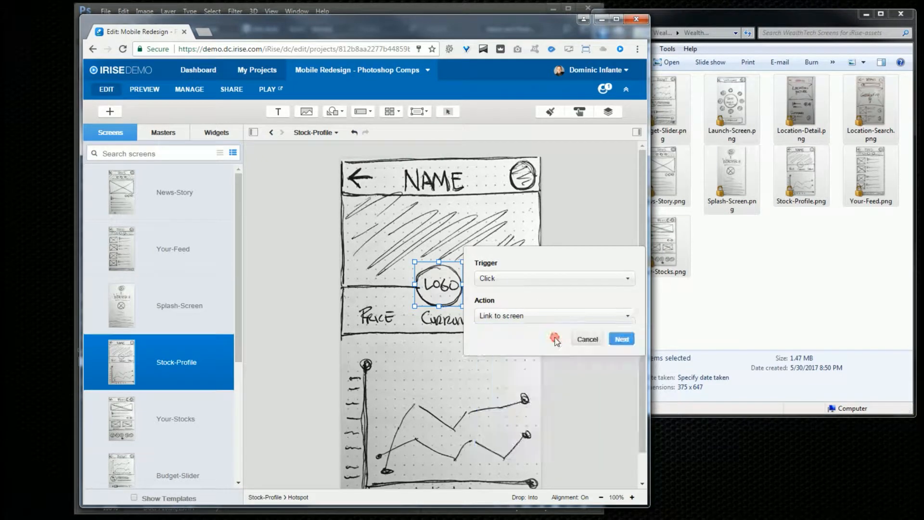
{"action": "left_click", "coordinate": [617, 343]}
{"action": "scroll", "coordinate": [573, 375], "scroll_direction": "down", "scroll_amount": 3}
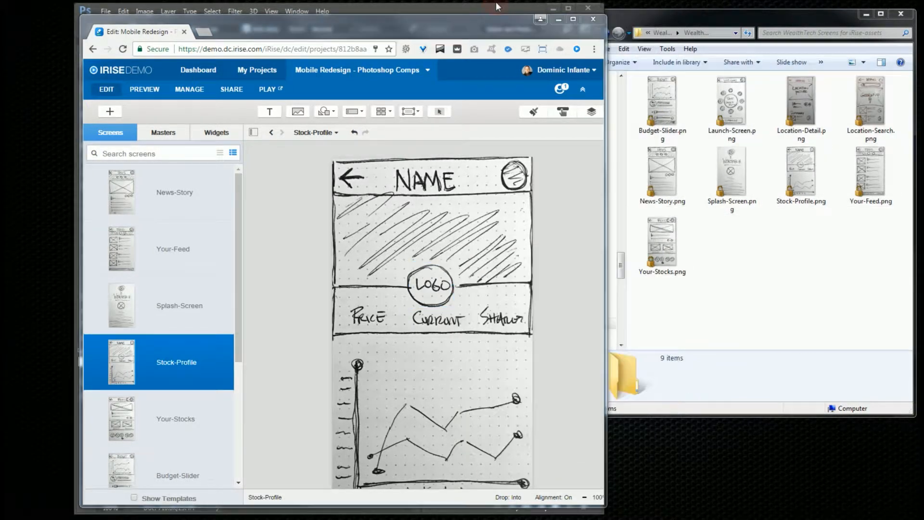
- Switch to Photoshop, expand all layer groups and show the Hi Fi layers for Splash Screen, Location Detail, Your Stocks and Your Feed
{"action": "left_click", "coordinate": [499, 7]}
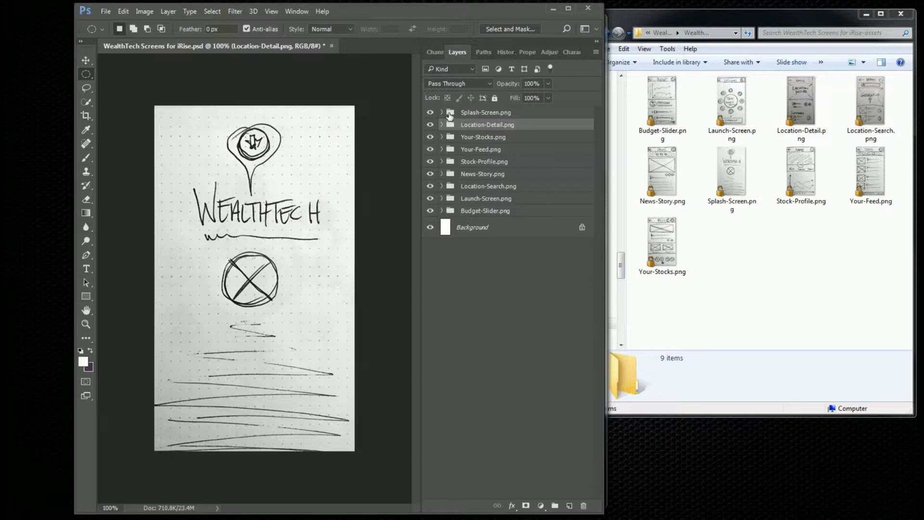
{"action": "left_click", "coordinate": [443, 112], "text": "ctrl"}
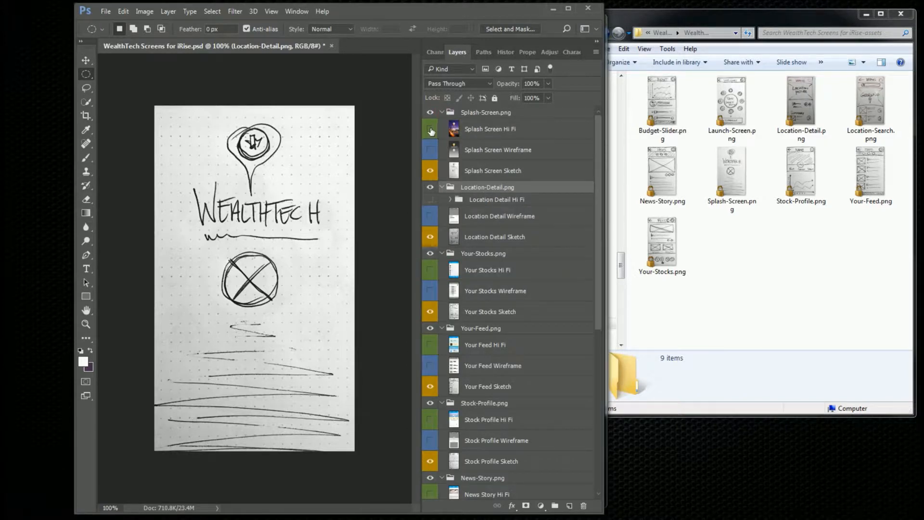
{"action": "left_click", "coordinate": [430, 129]}
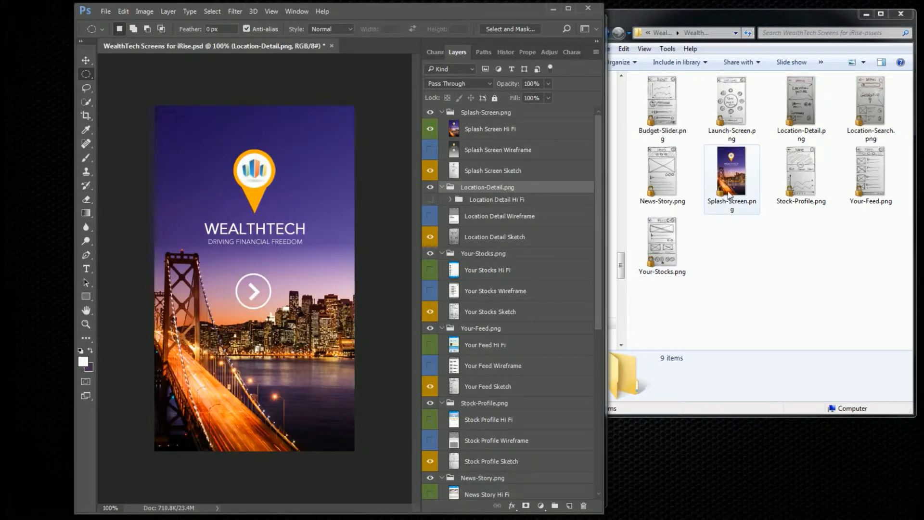
{"action": "left_click", "coordinate": [430, 200]}
{"action": "left_click", "coordinate": [434, 270]}
{"action": "left_click", "coordinate": [434, 348]}
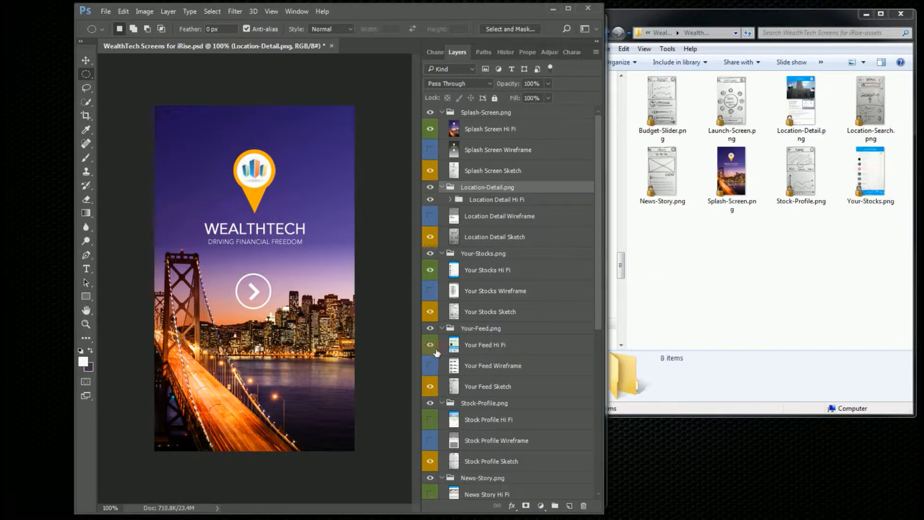
- Show the Hi Fi layers for Stock Profile, News Story, Location Search, Launch Screen and Budget Slider
{"action": "scroll", "coordinate": [440, 366], "scroll_direction": "down", "scroll_amount": 2}
{"action": "scroll", "coordinate": [443, 380], "scroll_direction": "down", "scroll_amount": 3}
{"action": "left_click", "coordinate": [432, 384]}
{"action": "scroll", "coordinate": [447, 392], "scroll_direction": "down", "scroll_amount": 8}
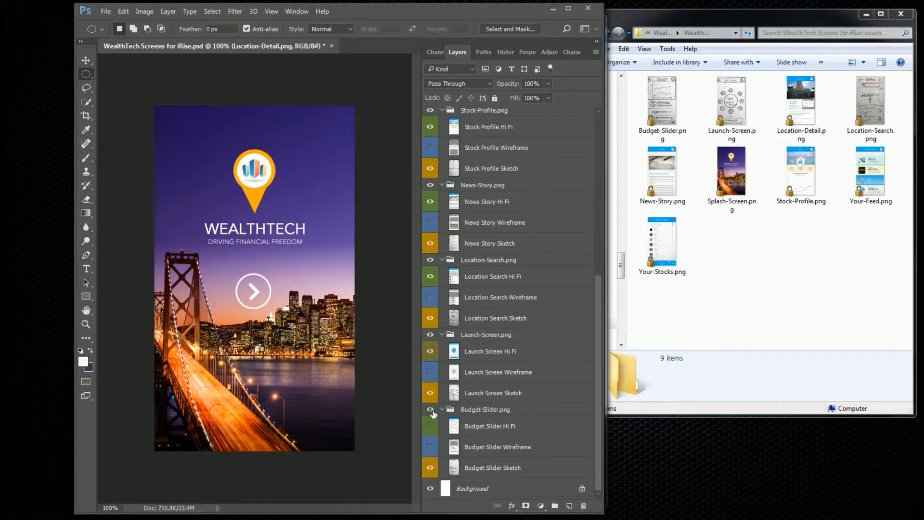
{"action": "left_click", "coordinate": [430, 427]}
- Switch to the iRise project and import all nine regenerated PNG files, replacing the existing screen images
{"action": "key", "text": "alt+Tab"}
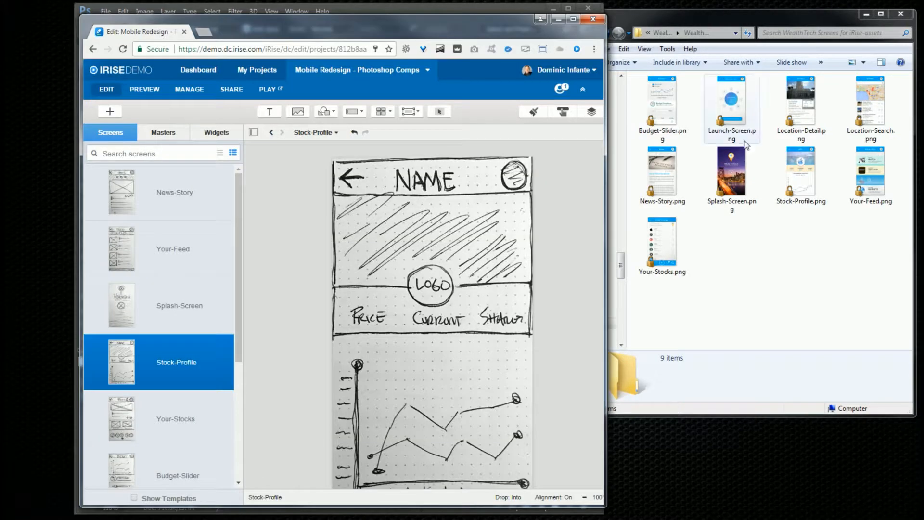
{"action": "left_click", "coordinate": [663, 103]}
{"action": "key", "text": "ctrl+a"}
{"action": "left_click_drag", "start_coordinate": [669, 179], "coordinate": [163, 277]}
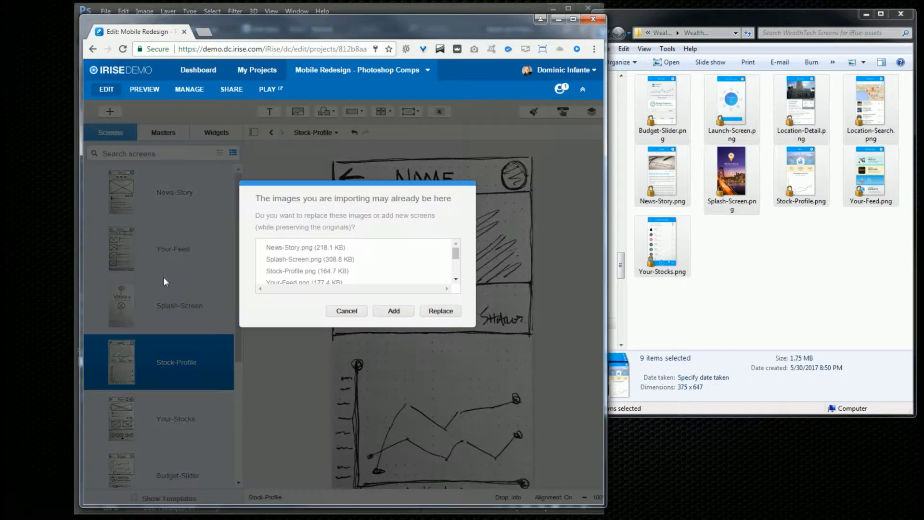
{"action": "left_click", "coordinate": [447, 319]}
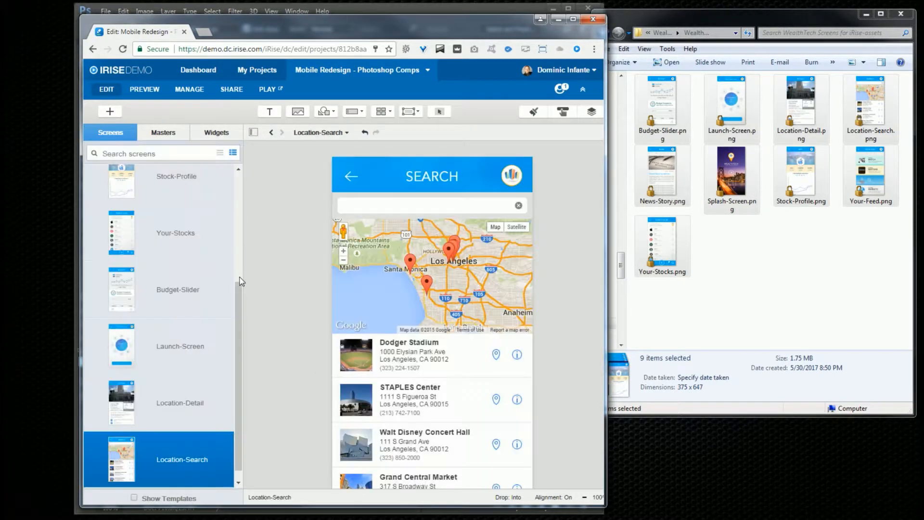
- Check the replaced artwork on the News-Story, Your-Feed, Splash-Screen and Stock-Profile screens
{"action": "left_click", "coordinate": [239, 288]}
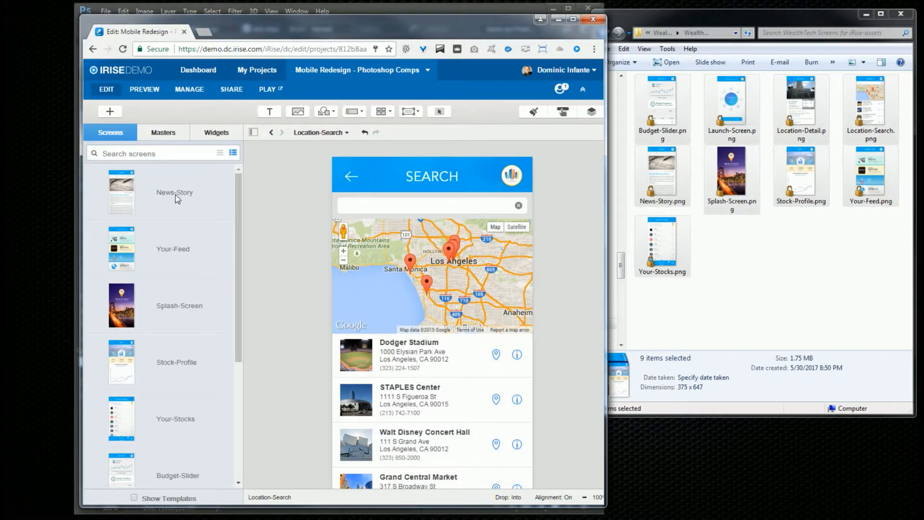
{"action": "left_click", "coordinate": [175, 192]}
{"action": "left_click", "coordinate": [177, 258]}
{"action": "left_click", "coordinate": [168, 302]}
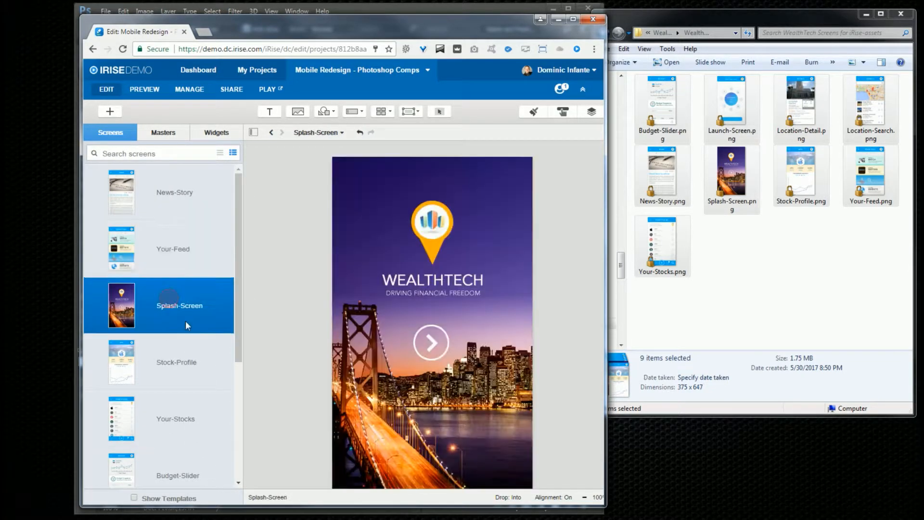
{"action": "left_click", "coordinate": [175, 362]}
{"action": "scroll", "coordinate": [193, 356], "scroll_direction": "down", "scroll_amount": 5}
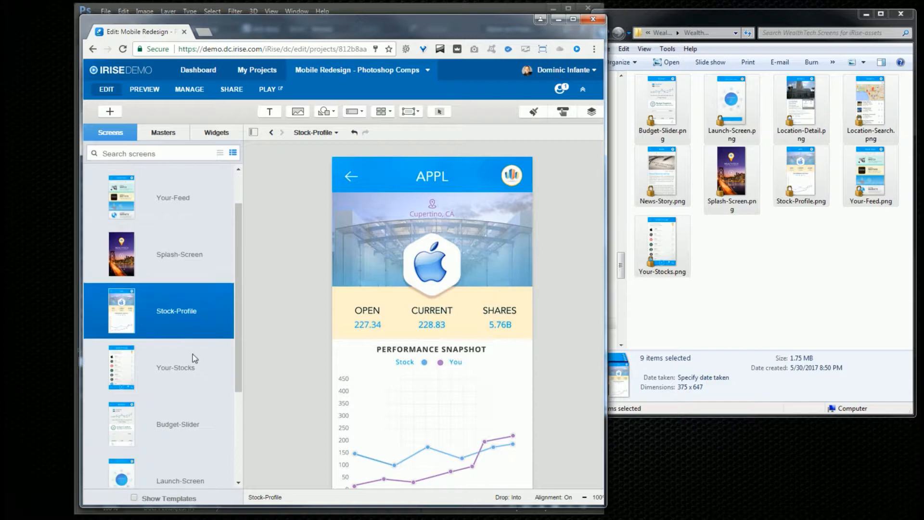
{"action": "scroll", "coordinate": [193, 357], "scroll_direction": "up", "scroll_amount": 5}
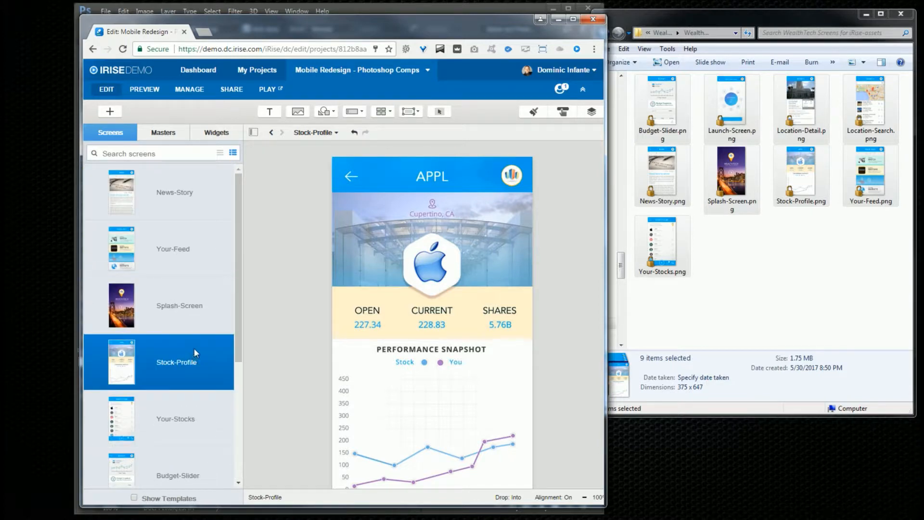
{"action": "left_click", "coordinate": [202, 316]}
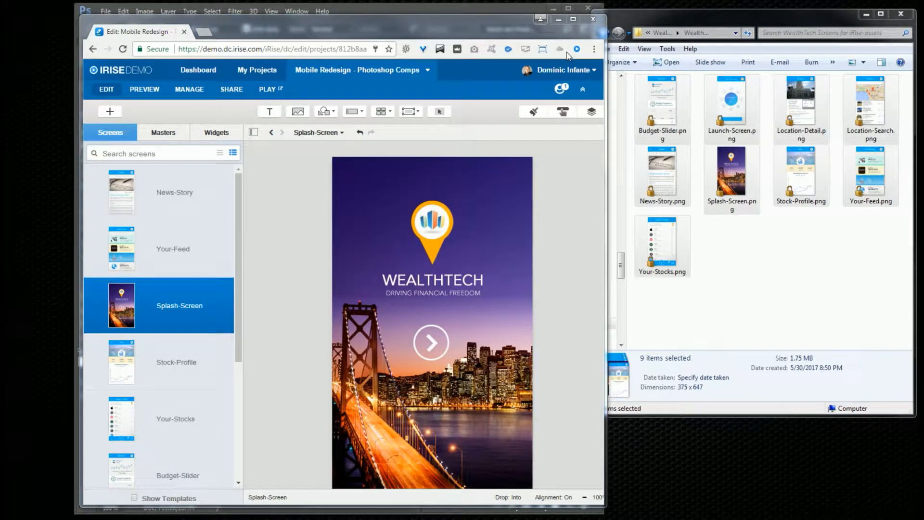
- Switch to Photoshop and check the Image Assets generation option for the WealthTech Screens for iRise document
{"action": "left_click", "coordinate": [521, 7]}
{"action": "left_click", "coordinate": [106, 12]}
{"action": "mouse_move", "coordinate": [154, 178]}
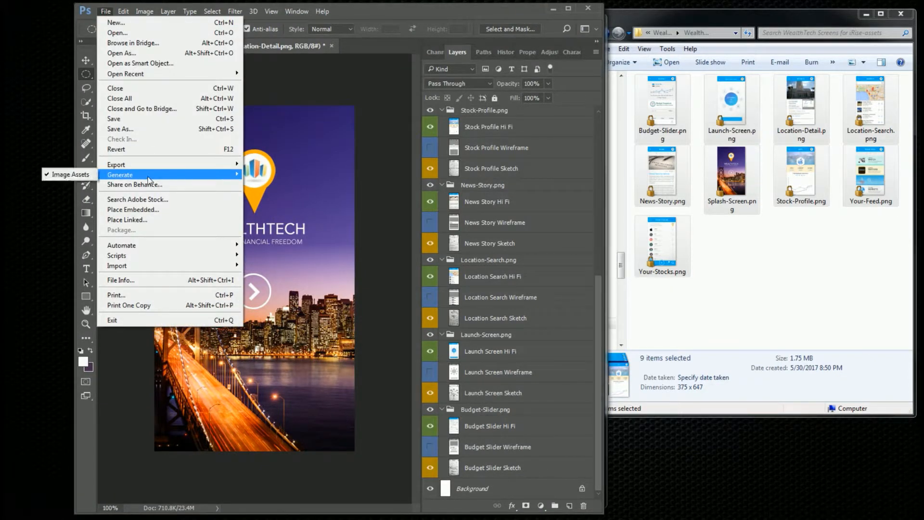
{"action": "left_click", "coordinate": [87, 177]}
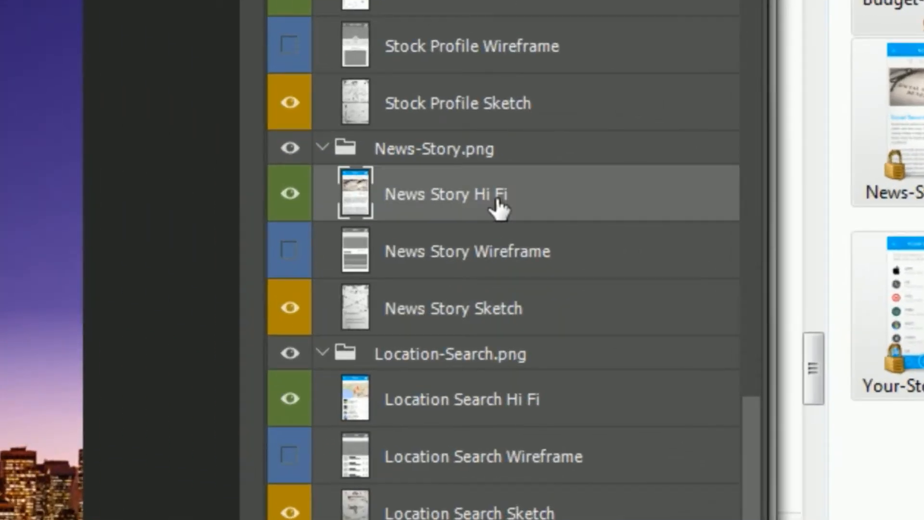
- Rename the News Story Hi Fi layer in the News-Story.png group as newsstory.png
{"action": "double_click", "coordinate": [507, 202]}
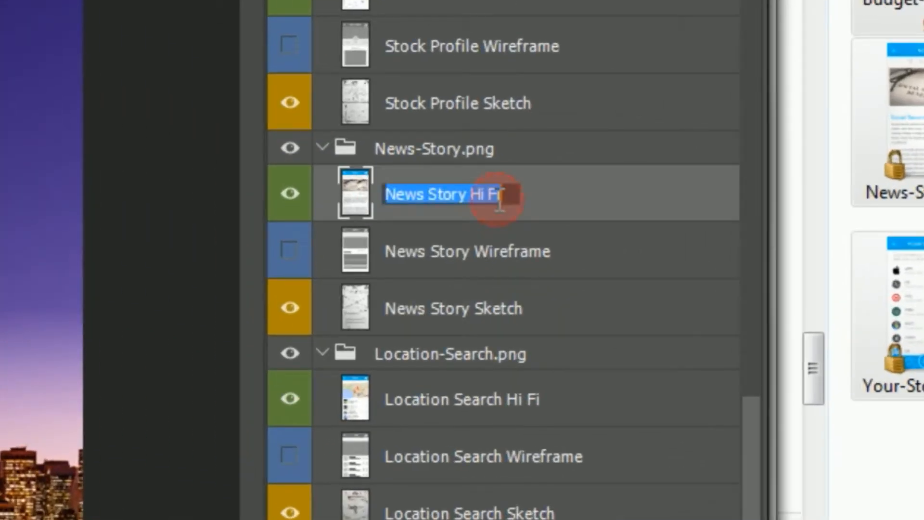
{"action": "type", "text": "newsst"}
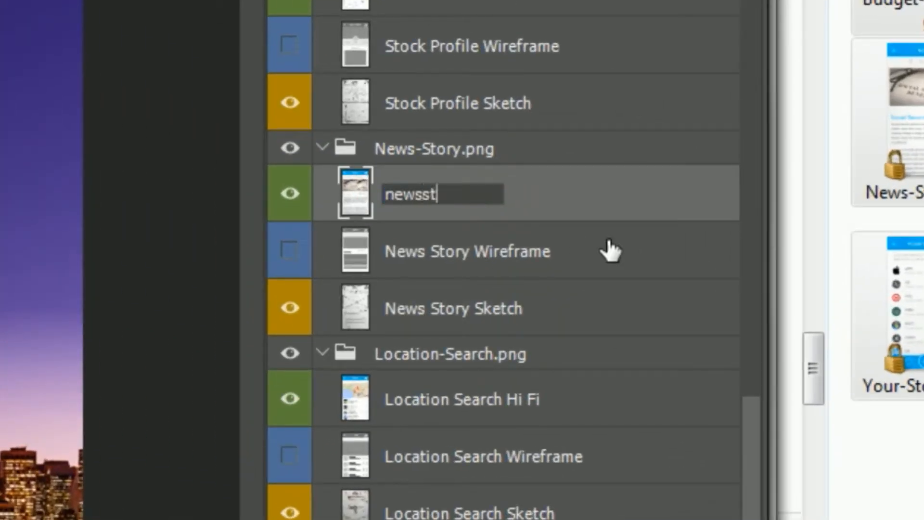
{"action": "type", "text": "ory.png"}
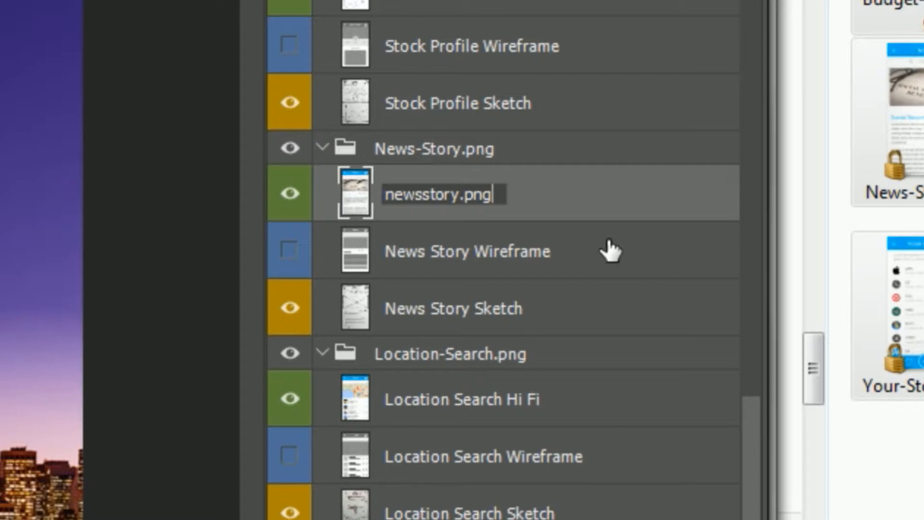
{"action": "key", "text": "Return"}
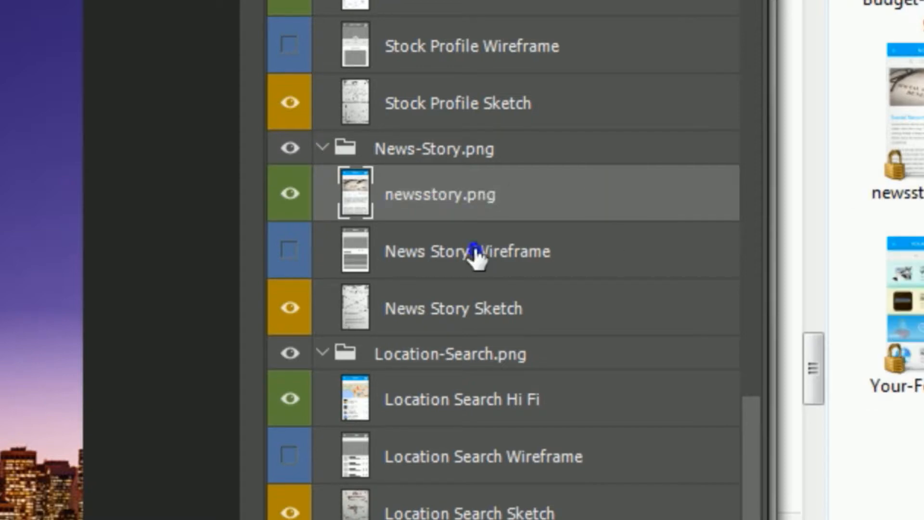
{"action": "right_click", "coordinate": [476, 251]}
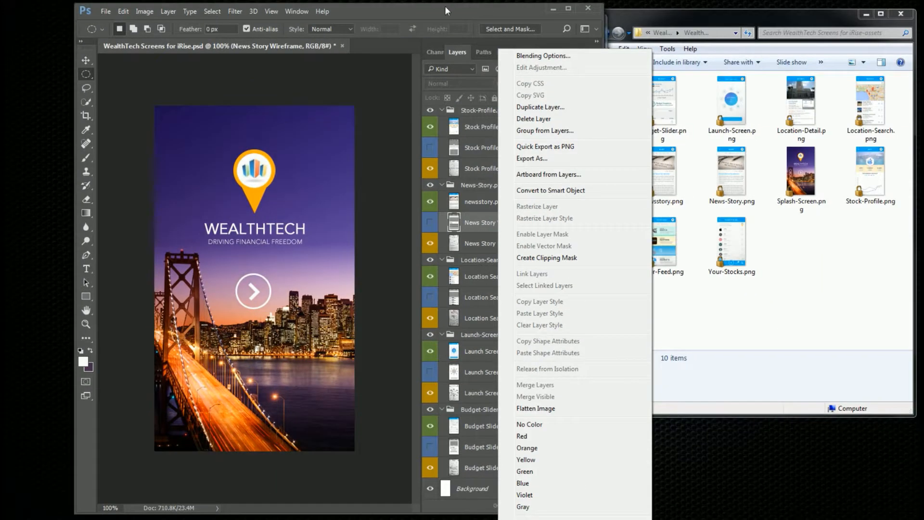
{"action": "left_click", "coordinate": [445, 7]}
- Switch to the iRise project and draw a text input with a password field beneath it, below the Splash-Screen's arrow
{"action": "left_click", "coordinate": [628, 448]}
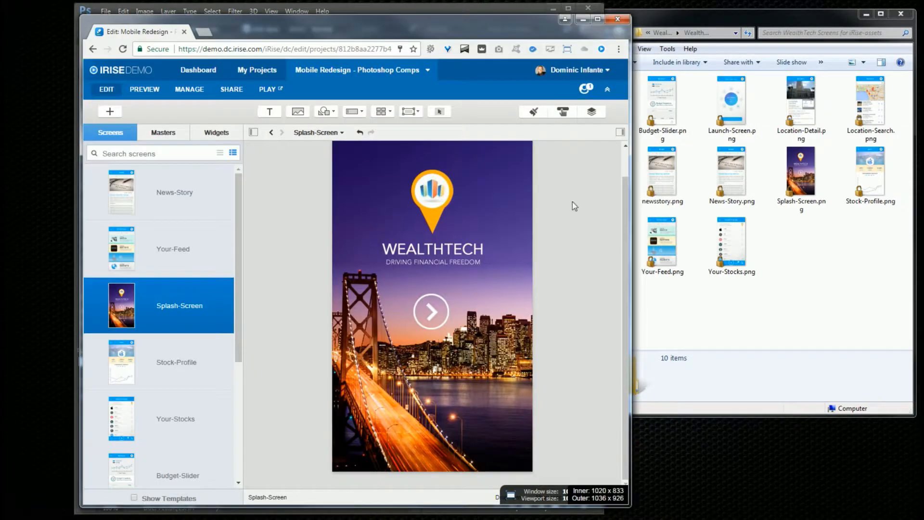
{"action": "left_click", "coordinate": [360, 112]}
{"action": "left_click", "coordinate": [321, 151]}
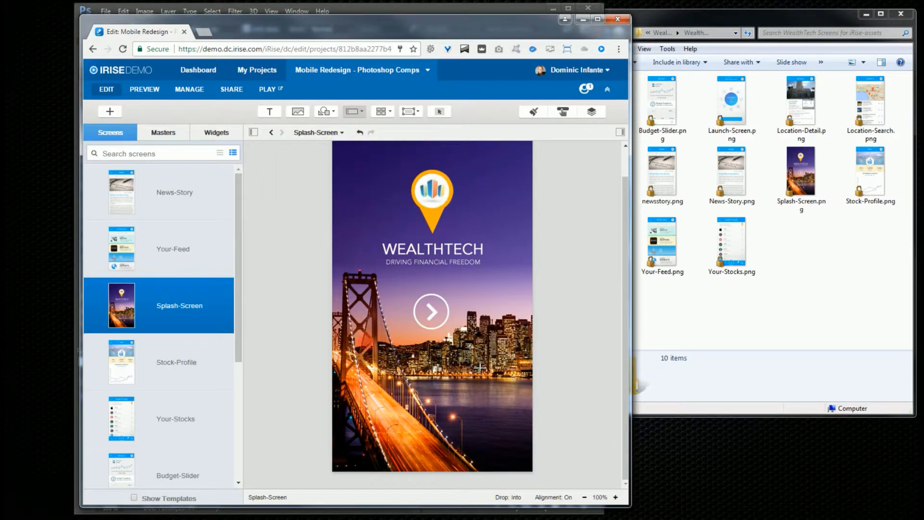
{"action": "left_click_drag", "start_coordinate": [367, 341], "coordinate": [500, 365]}
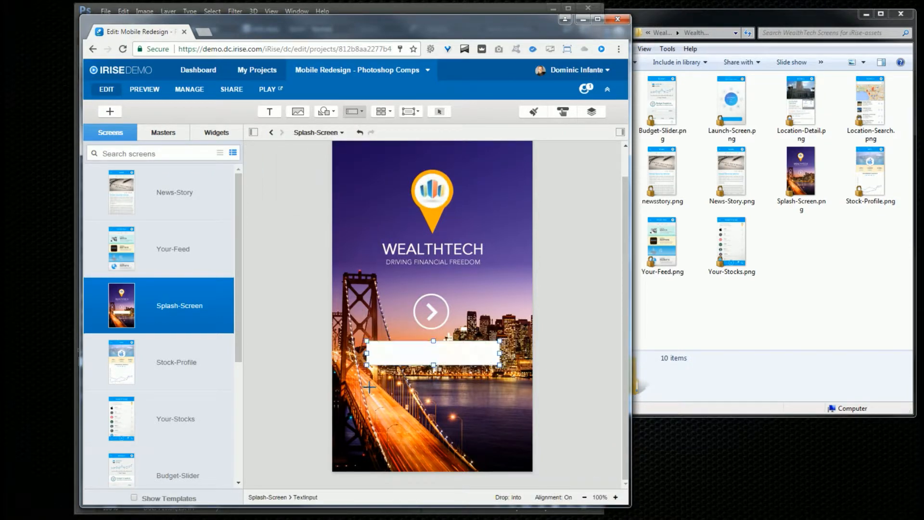
{"action": "mouse_move", "coordinate": [369, 378]}
{"action": "left_mouse_down"}
{"action": "mouse_move", "coordinate": [481, 406]}
{"action": "mouse_move", "coordinate": [499, 401]}
{"action": "left_mouse_up"}
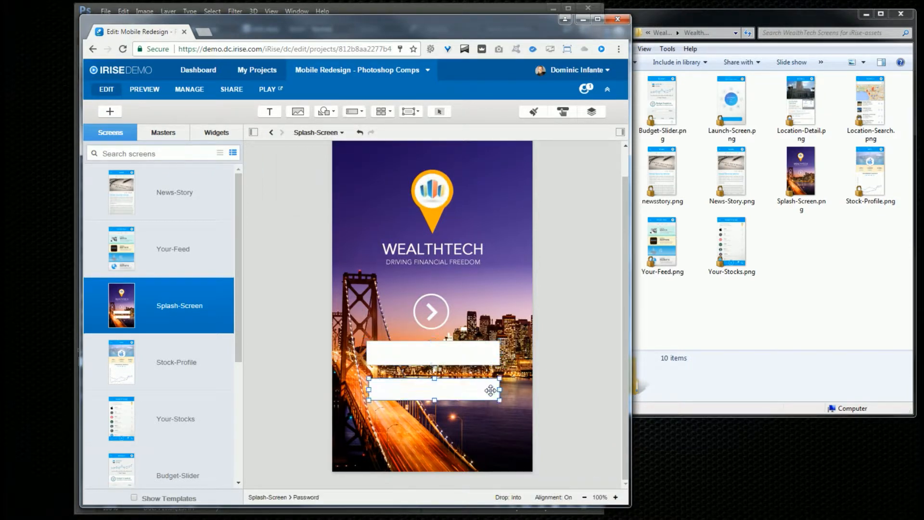
- Select both the text input and the password field and show their style settings
{"action": "left_click", "coordinate": [421, 349]}
{"action": "left_click", "coordinate": [426, 390], "text": "shift"}
{"action": "left_click", "coordinate": [621, 132]}
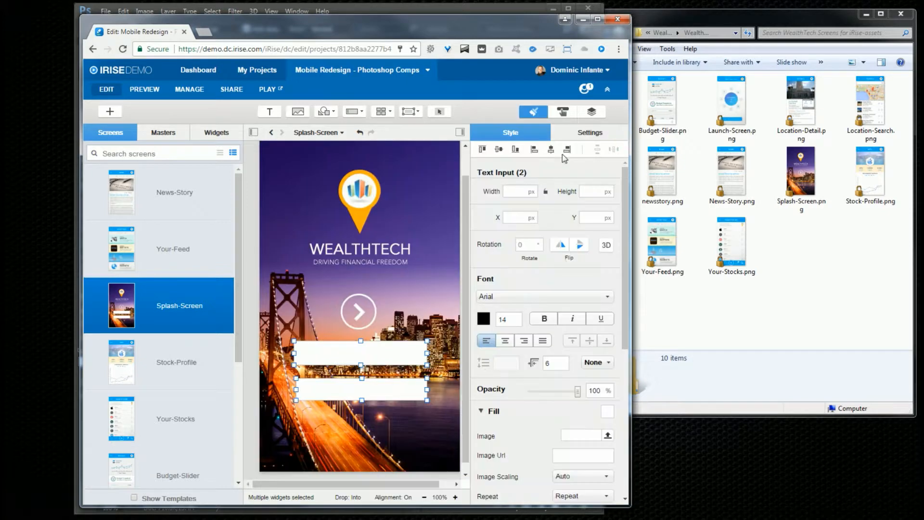
- Draw a button about 242 × 47 px below the password field and give it a yellow-orange fill
{"action": "left_click", "coordinate": [361, 112]}
{"action": "left_click", "coordinate": [288, 150]}
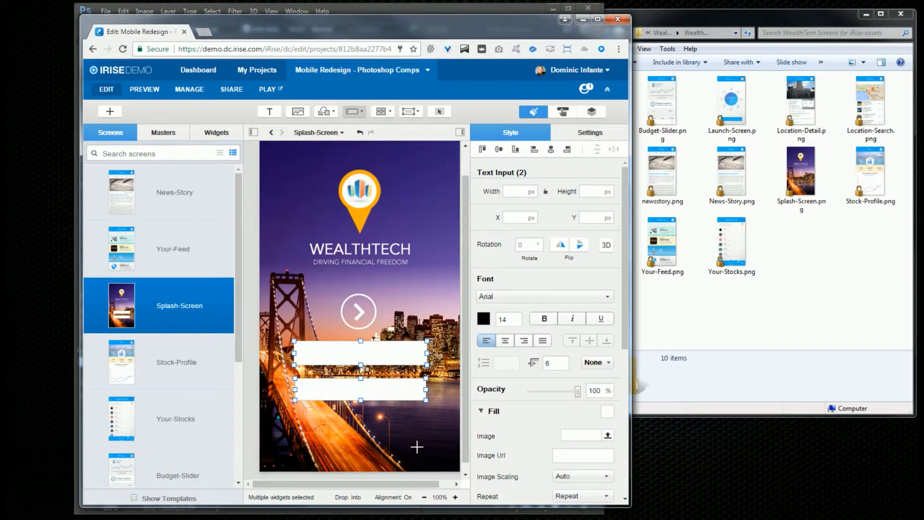
{"action": "left_click_drag", "start_coordinate": [297, 412], "coordinate": [425, 436]}
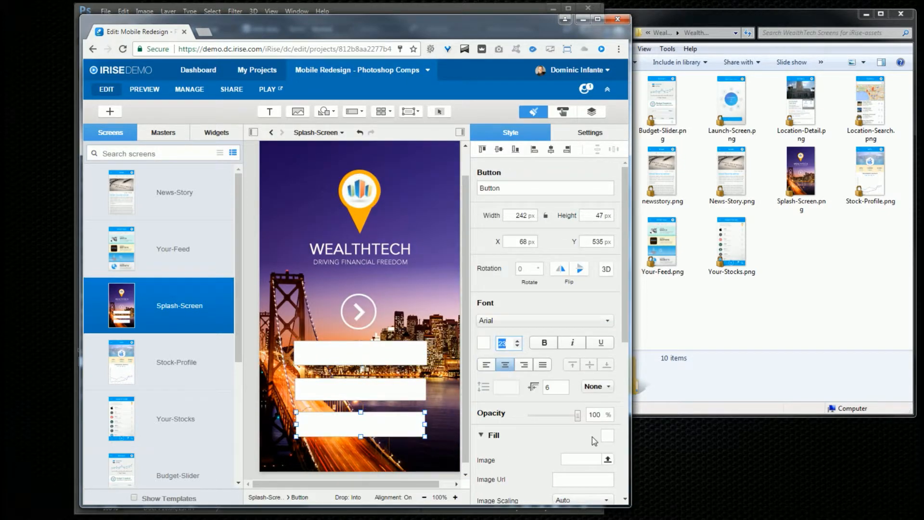
{"action": "left_click", "coordinate": [608, 436]}
{"action": "left_click", "coordinate": [554, 455]}
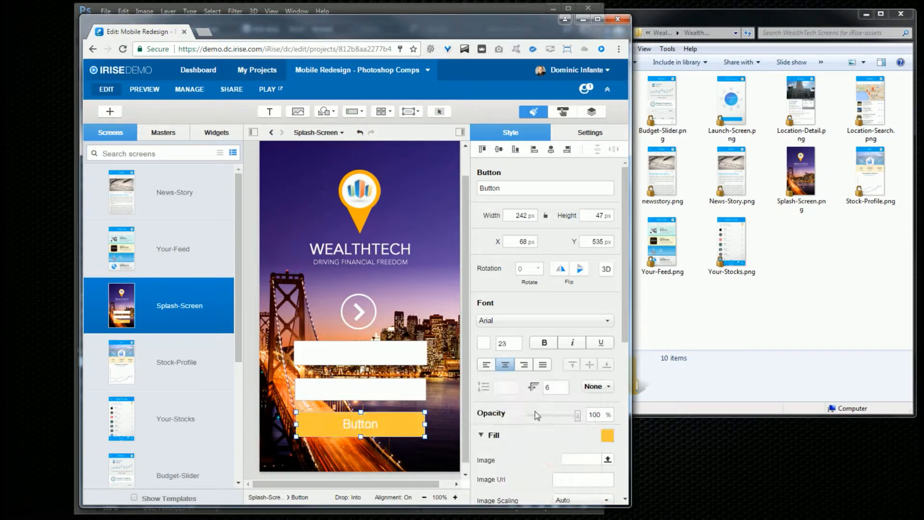
{"action": "left_click", "coordinate": [608, 436]}
{"action": "left_click_drag", "start_coordinate": [498, 472], "coordinate": [500, 488]}
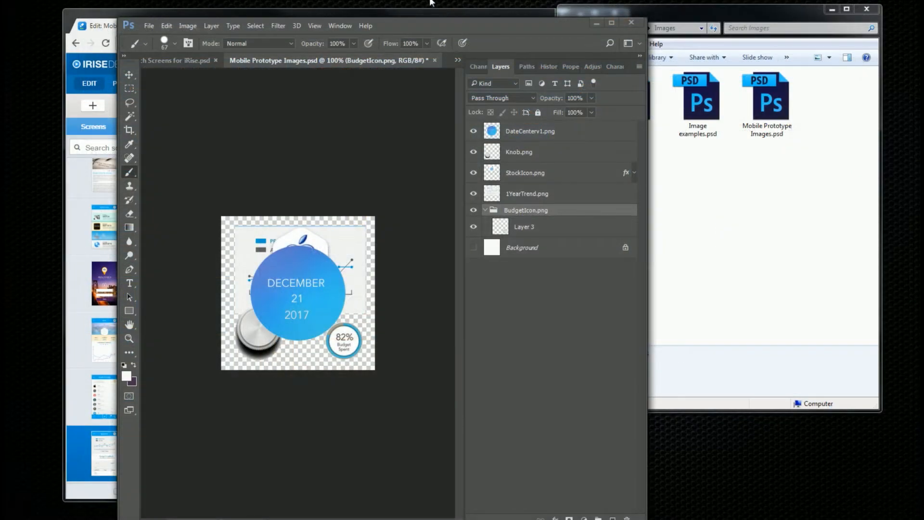
- Switch to Photoshop, turn on image asset generation for Mobile Prototype Images.psd and open the resulting Mobile Prototype Images-assets folder
{"action": "left_click_drag", "start_coordinate": [431, 2], "coordinate": [446, 21]}
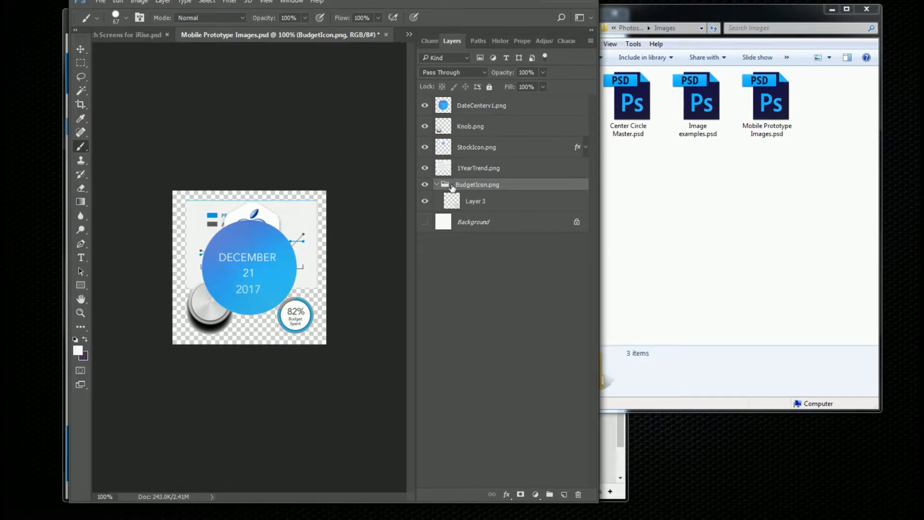
{"action": "mouse_move", "coordinate": [428, 107]}
{"action": "left_mouse_down"}
{"action": "mouse_move", "coordinate": [424, 166]}
{"action": "mouse_move", "coordinate": [428, 109]}
{"action": "left_mouse_up"}
{"action": "left_click", "coordinate": [424, 167]}
{"action": "left_click", "coordinate": [107, 3]}
{"action": "mouse_move", "coordinate": [115, 164]}
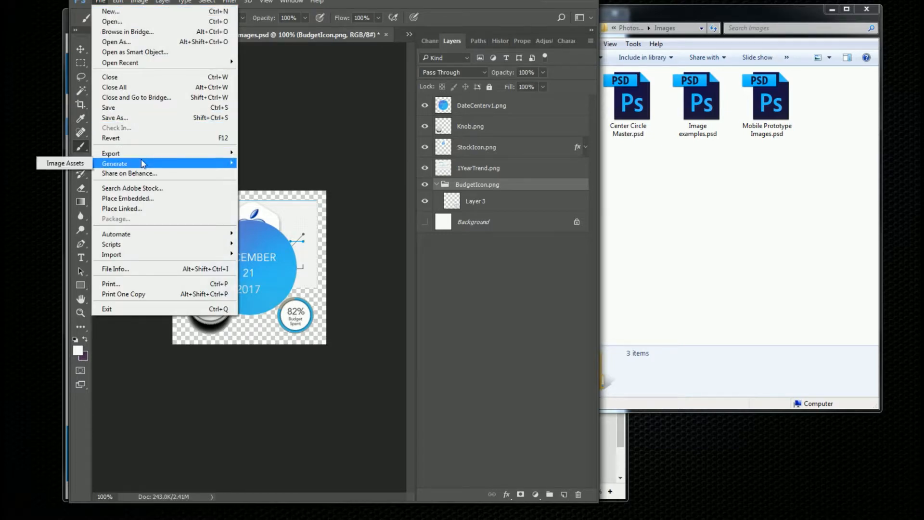
{"action": "left_click", "coordinate": [67, 163]}
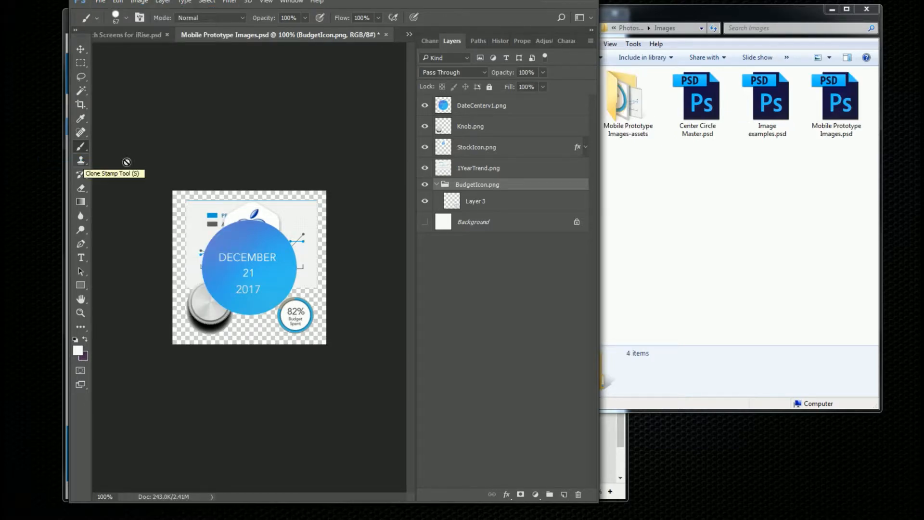
{"action": "left_click", "coordinate": [626, 99]}
{"action": "double_click", "coordinate": [626, 101]}
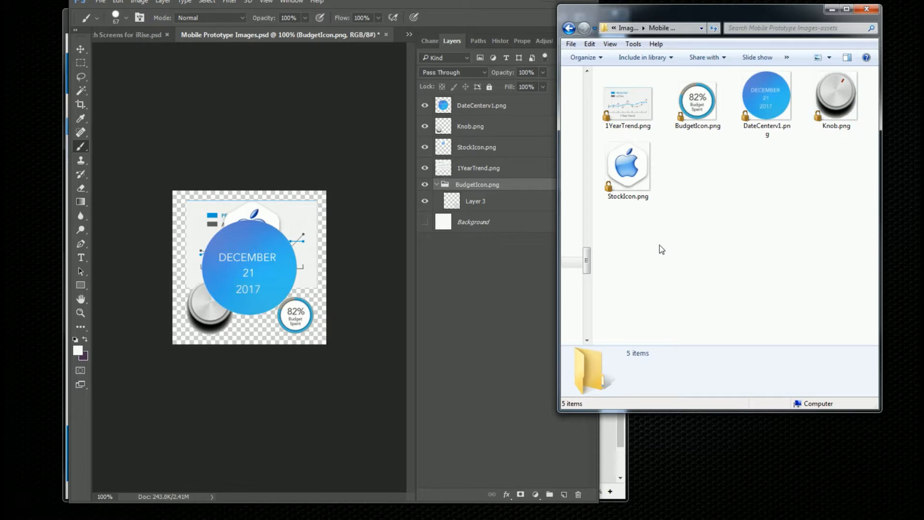
- Switch to iRise and place BudgetIcon.png beside Budget Snapshots on Budget-Slider and DateCenterv1.png in the centre of Launch-Screen's icon ring
{"action": "key", "text": "alt+Tab"}
{"action": "left_click_drag", "start_coordinate": [697, 101], "coordinate": [362, 371]}
{"action": "scroll", "coordinate": [195, 325], "scroll_direction": "down", "scroll_amount": 3}
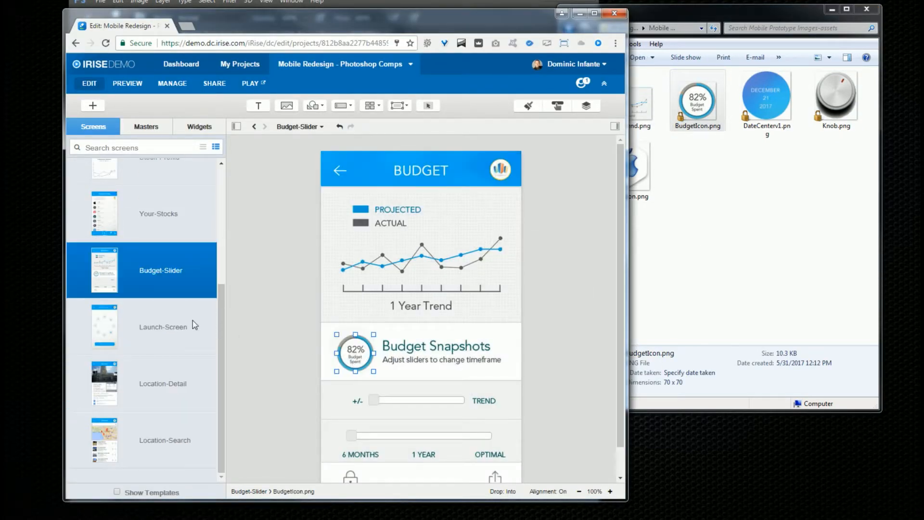
{"action": "left_click", "coordinate": [195, 324]}
{"action": "left_click_drag", "start_coordinate": [765, 91], "coordinate": [416, 291]}
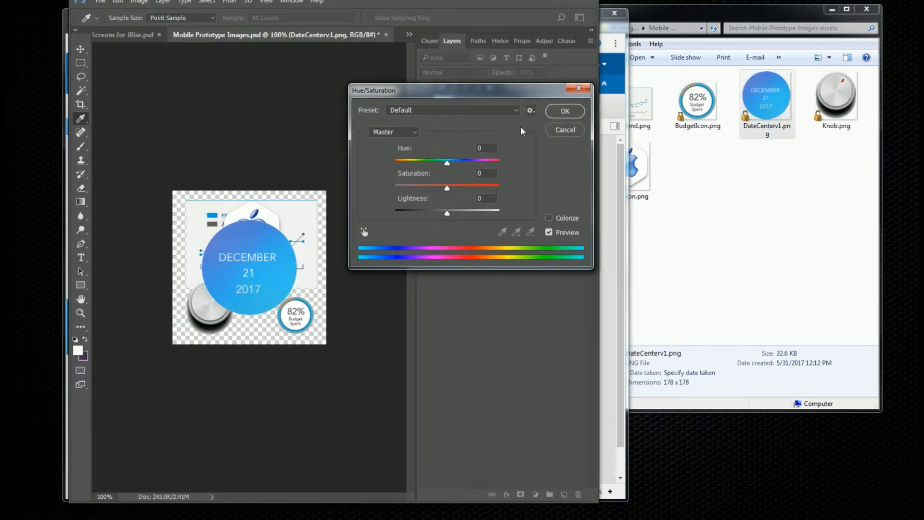
- In Photoshop, shift the DateCenterv1.png layer's hue to about +72 with Hue/Saturation
{"action": "left_click_drag", "start_coordinate": [453, 167], "coordinate": [479, 171]}
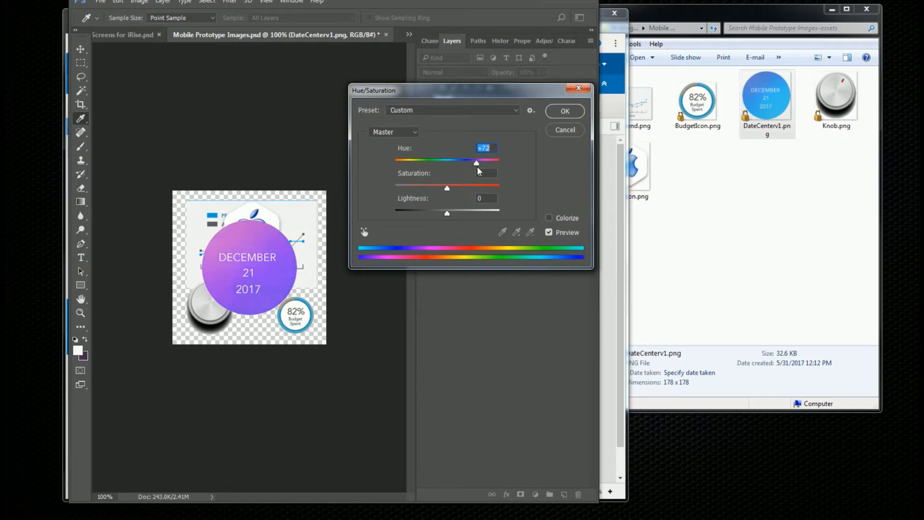
{"action": "left_click", "coordinate": [566, 116]}
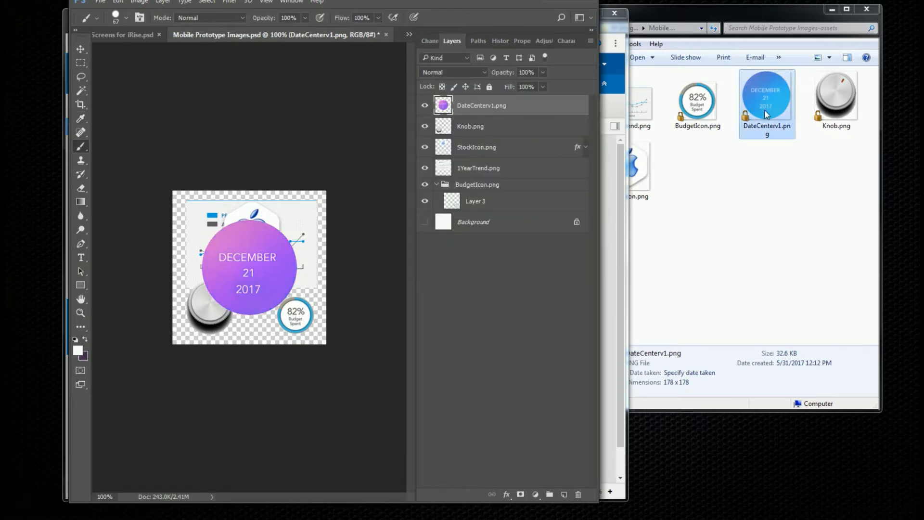
- Switch to iRise and replace the centre circle on Launch-Screen with the regenerated DateCenterv1.png
{"action": "left_click", "coordinate": [619, 28]}
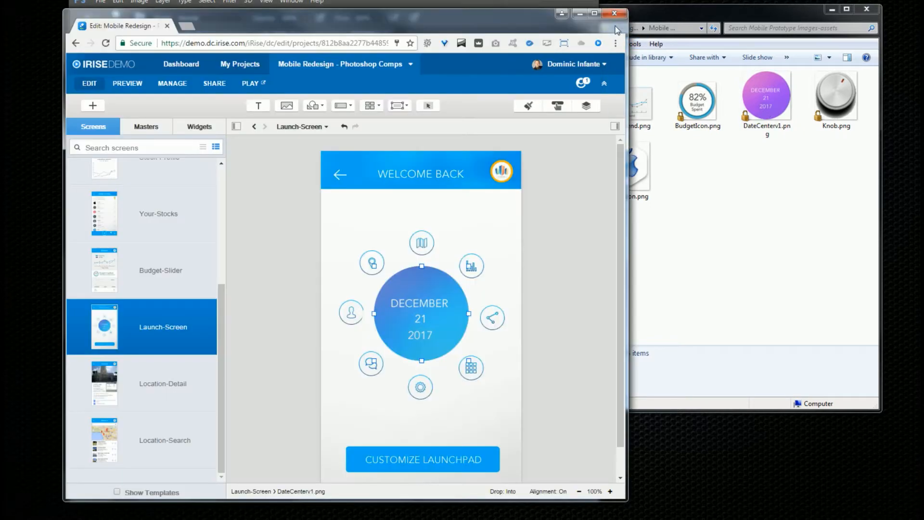
{"action": "left_click_drag", "start_coordinate": [762, 92], "coordinate": [425, 326]}
{"action": "left_click", "coordinate": [439, 307]}
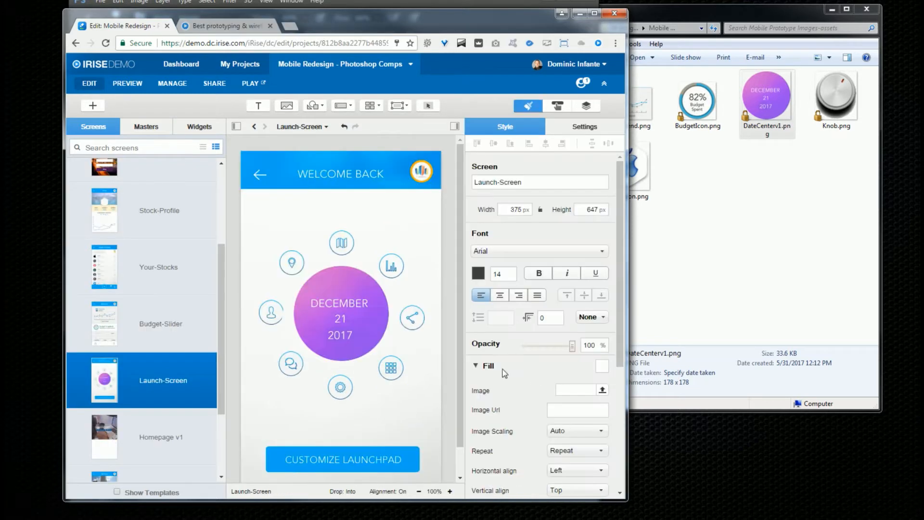
- Capture the Wireframes and Prototypes and Interactive Diagrams icons and headings from the iRise website with the Snipping Tool
{"action": "right_click", "coordinate": [274, 200]}
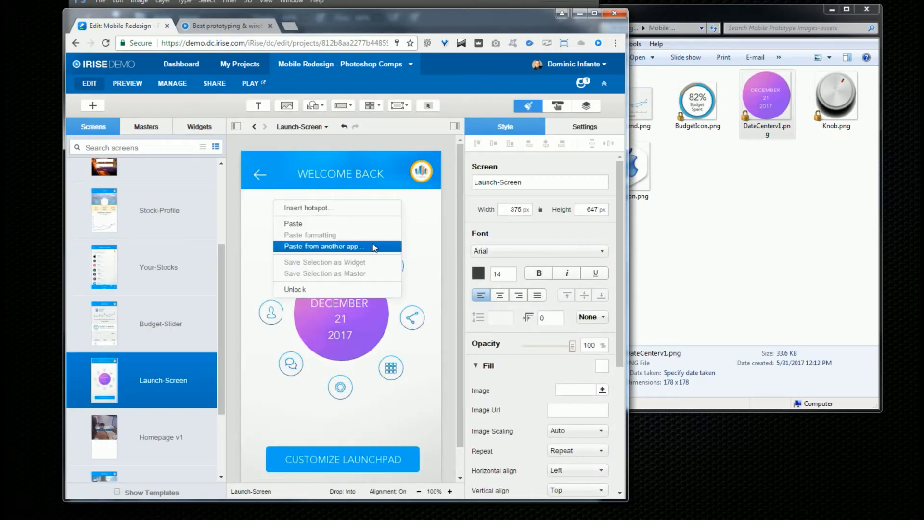
{"action": "left_click", "coordinate": [430, 240]}
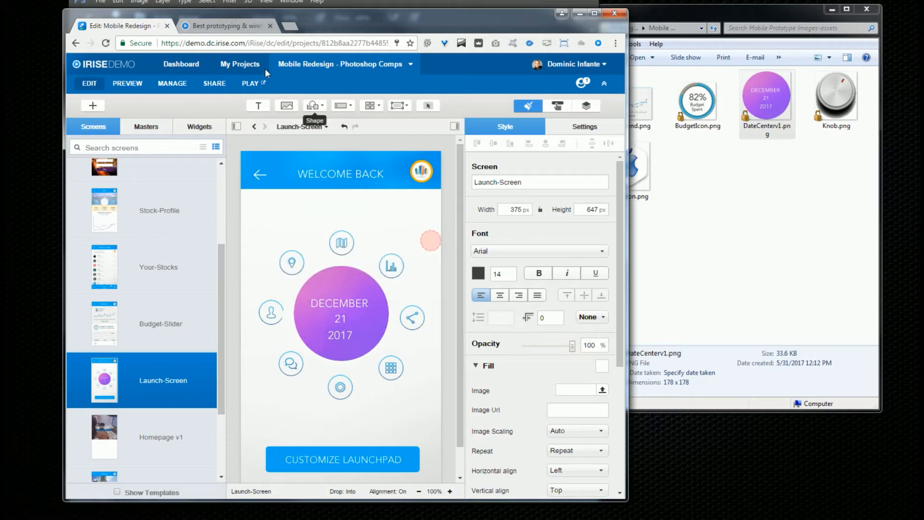
{"action": "left_click", "coordinate": [239, 26]}
{"action": "scroll", "coordinate": [408, 264], "scroll_direction": "down", "scroll_amount": 10}
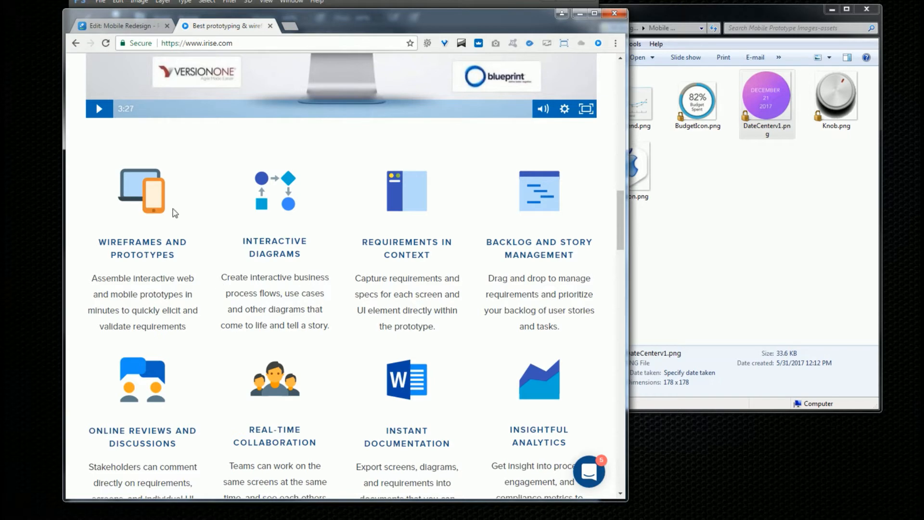
{"action": "right_click", "coordinate": [153, 189]}
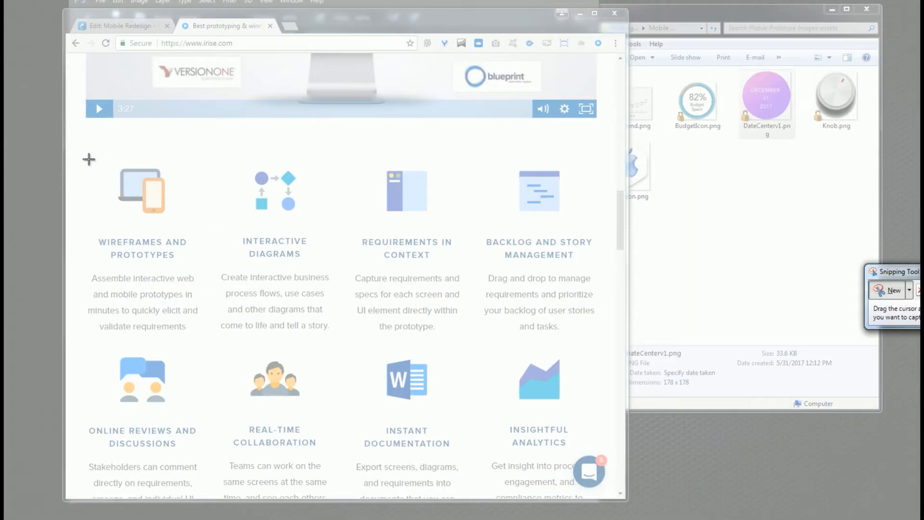
{"action": "left_click_drag", "start_coordinate": [85, 160], "coordinate": [327, 271]}
- Return to the iRise project, open the Homepage v1 screen and paste the captured snip from another app below the hero image
{"action": "left_click", "coordinate": [139, 28]}
{"action": "left_click", "coordinate": [133, 438]}
{"action": "scroll", "coordinate": [289, 337], "scroll_direction": "down", "scroll_amount": 1}
{"action": "right_click", "coordinate": [250, 326]}
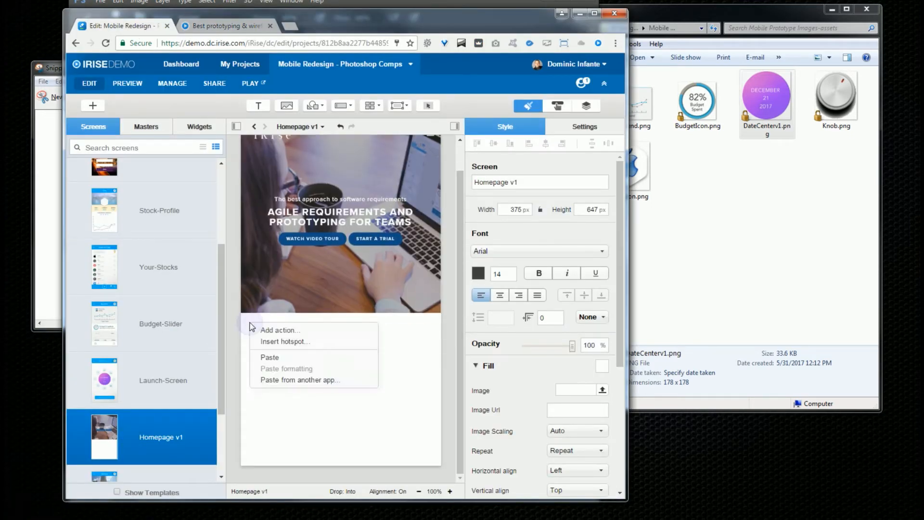
{"action": "left_click", "coordinate": [360, 380]}
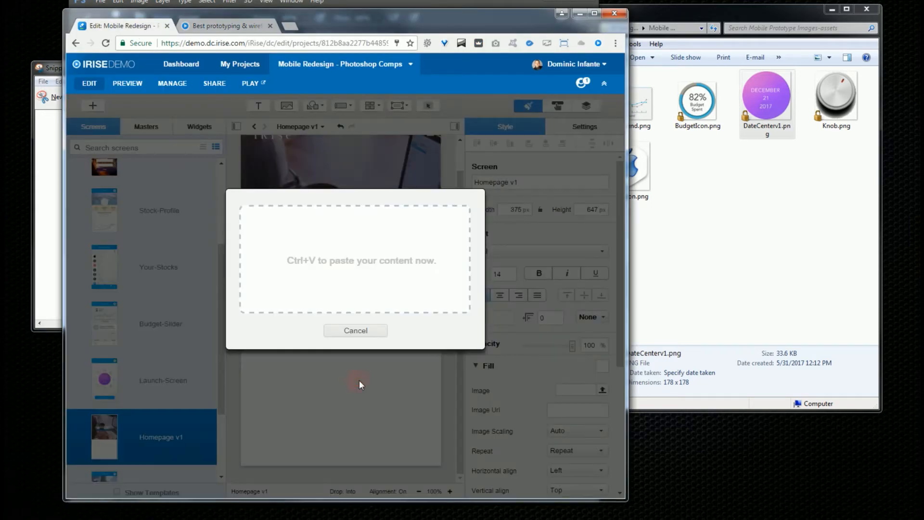
{"action": "key", "text": "ctrl+v"}
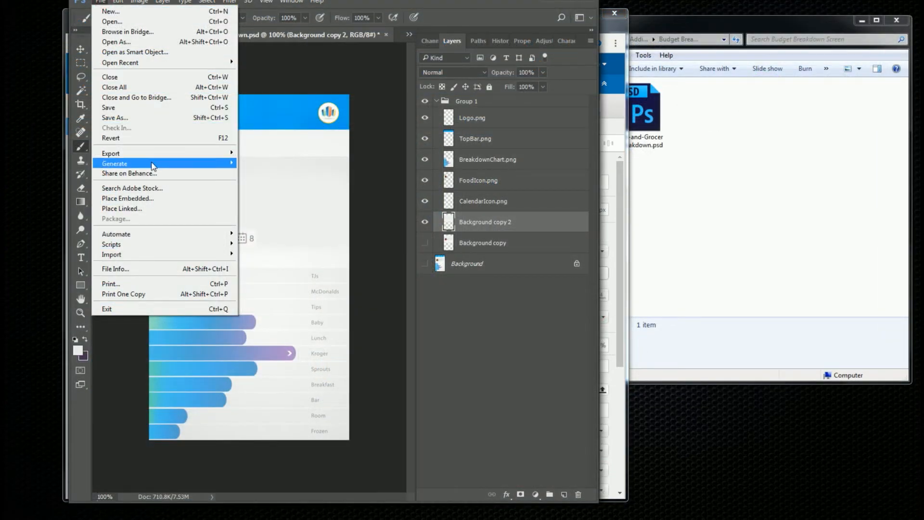
- Turn on image asset generation for Food-and-Grocery-Breakdown.psd in Photoshop
{"action": "mouse_move", "coordinate": [136, 167]}
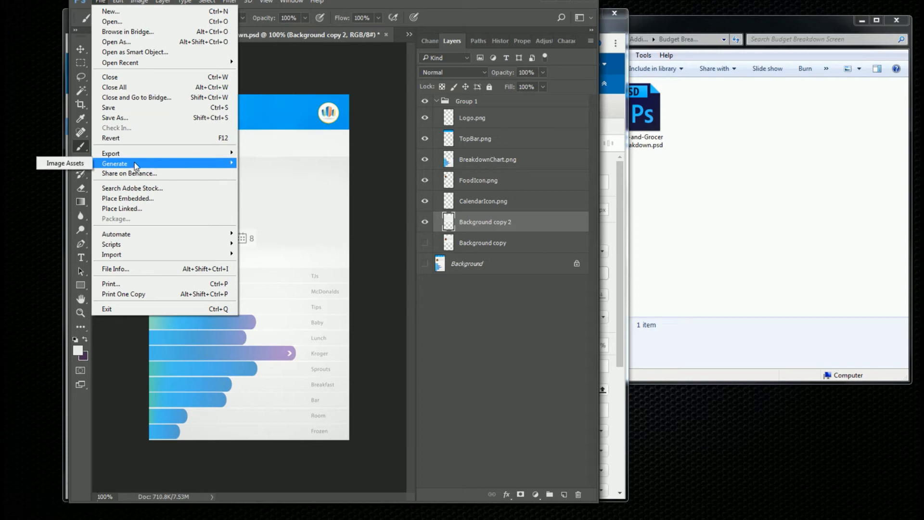
{"action": "left_click", "coordinate": [85, 165]}
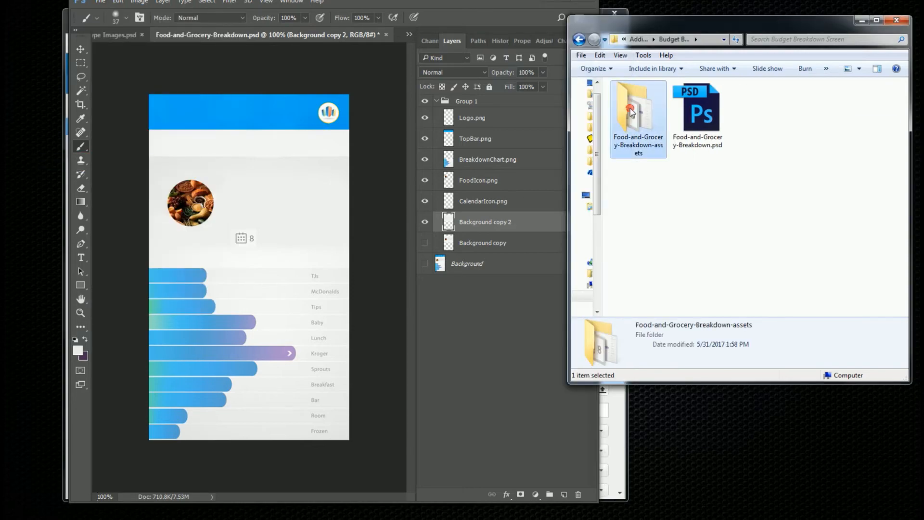
- Open the Food-and-Grocery-Breakdown-assets folder and place BreakdownChart.png, TopBar.png and Logo.png on iRise's Screen 1, with the logo in the blue bar
{"action": "double_click", "coordinate": [634, 116]}
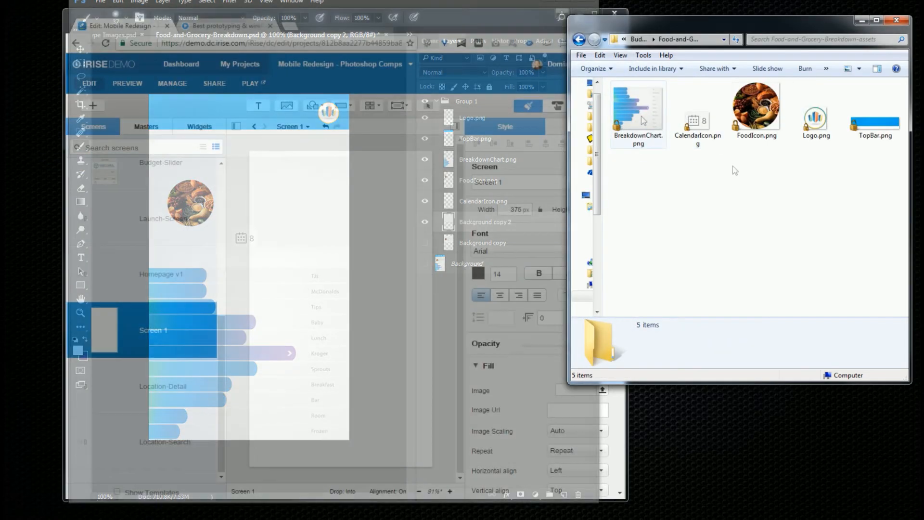
{"action": "left_click_drag", "start_coordinate": [638, 112], "coordinate": [314, 388]}
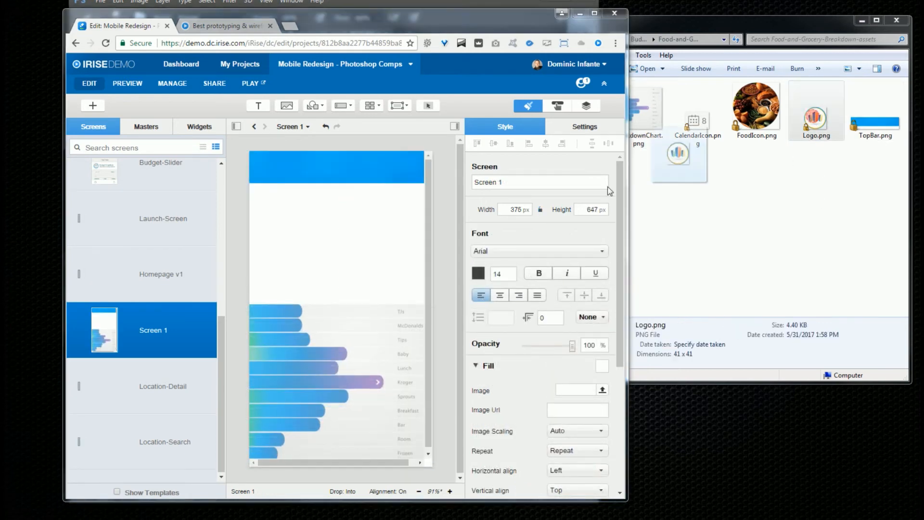
{"action": "left_click_drag", "start_coordinate": [816, 118], "coordinate": [270, 166]}
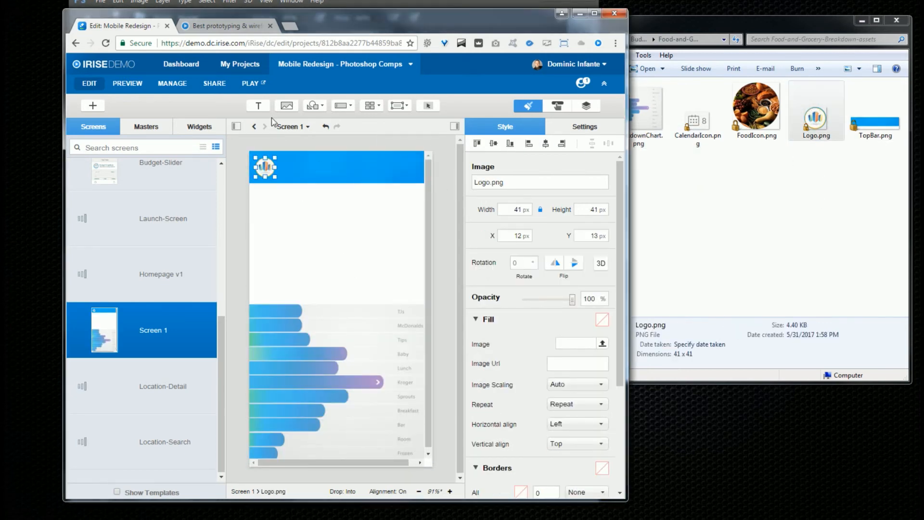
- Add the text BUDGET to the blue top bar, set its font size to 19 and move it to the bar's centre
{"action": "left_click_drag", "start_coordinate": [262, 104], "coordinate": [310, 187]}
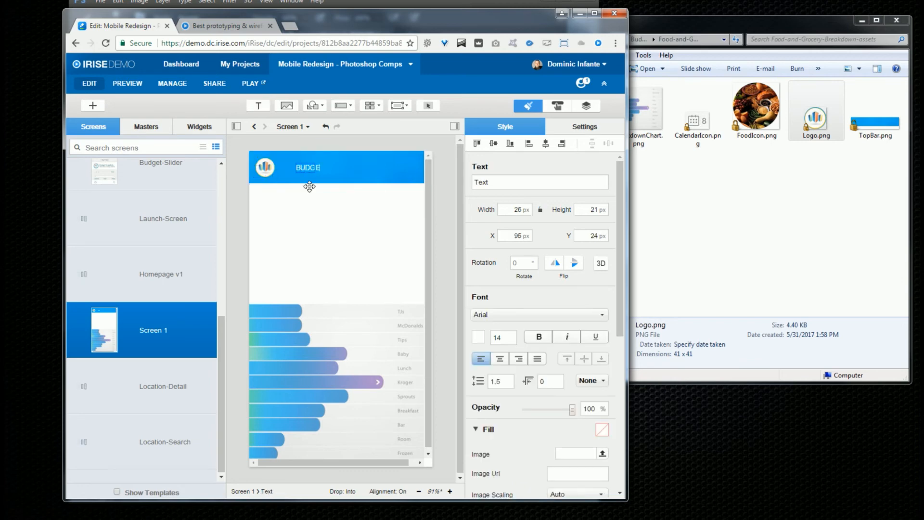
{"action": "left_click", "coordinate": [514, 336]}
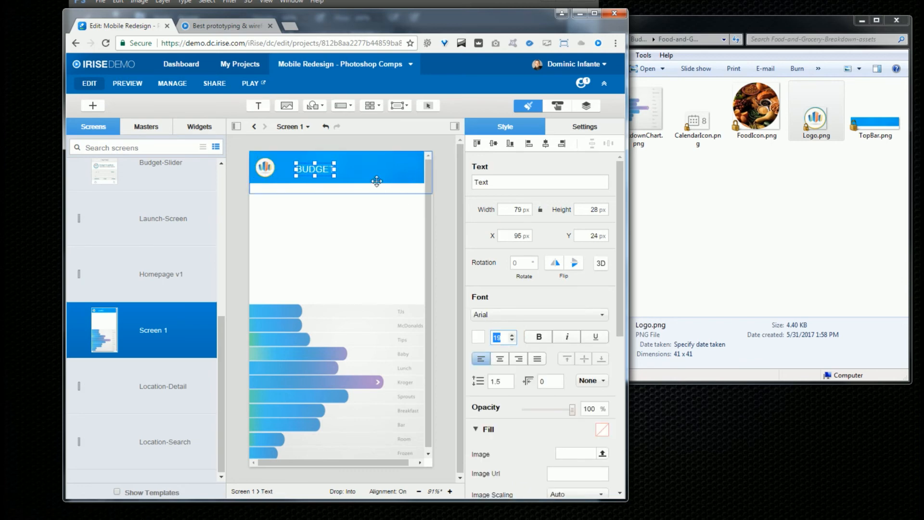
{"action": "left_click_drag", "start_coordinate": [317, 167], "coordinate": [343, 167]}
- Place FoodIcon.png in the blank area above the breakdown chart and CalendarIcon.png to the right of it
{"action": "left_click_drag", "start_coordinate": [757, 105], "coordinate": [281, 229]}
{"action": "left_click_drag", "start_coordinate": [701, 128], "coordinate": [380, 255]}
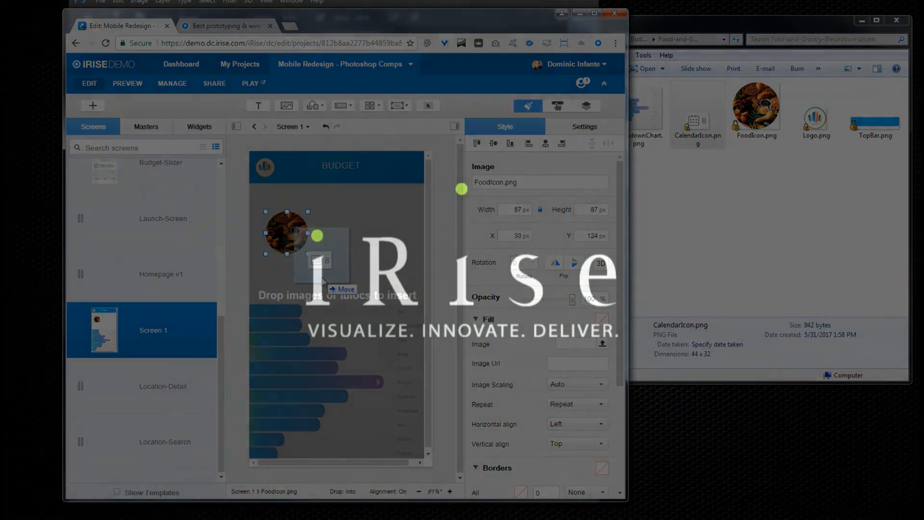